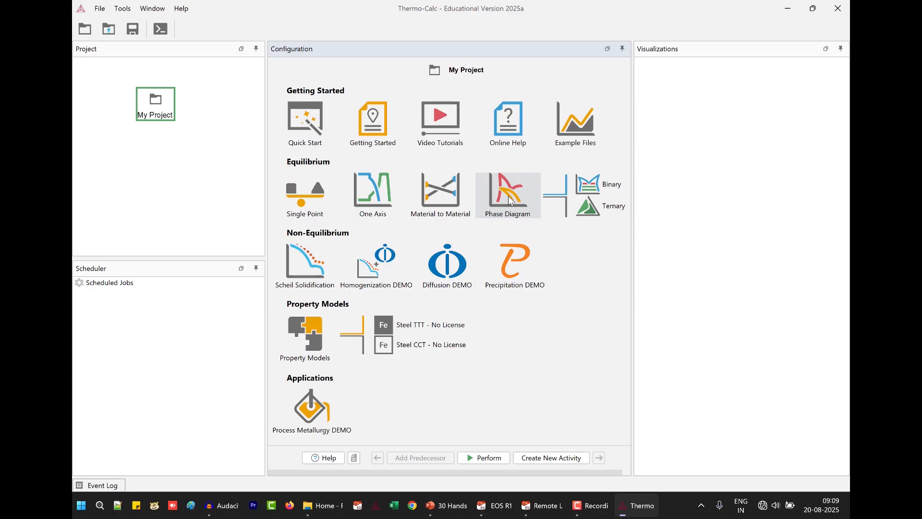
Step: Create a phase diagram calculation and select Fe, Cr and Ni as the system's elements from the FEDEMO database
{"action": "left_click", "coordinate": [510, 200]}
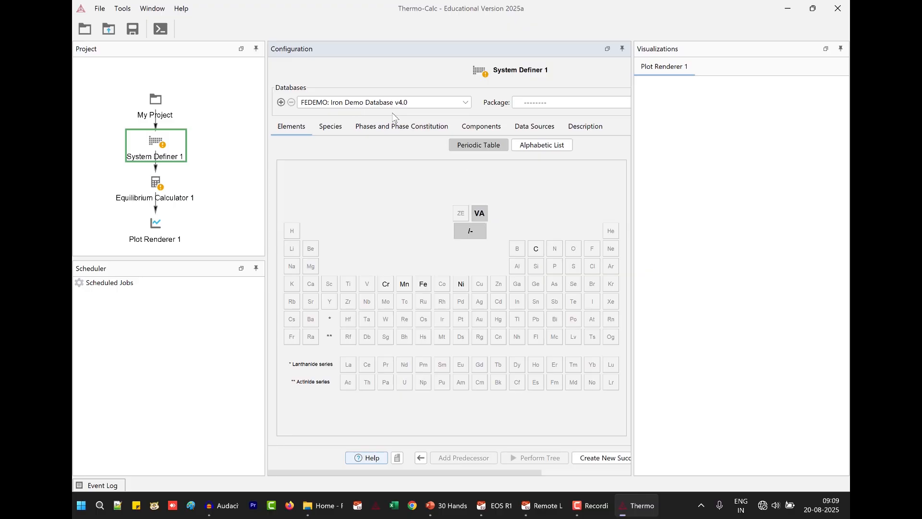
{"action": "left_click", "coordinate": [425, 285]}
{"action": "left_click", "coordinate": [387, 287]}
{"action": "left_click", "coordinate": [461, 284]}
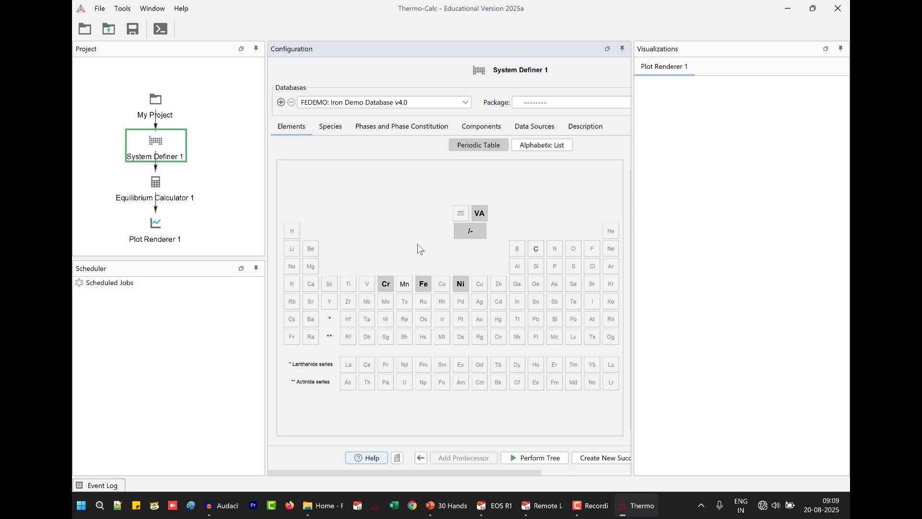
Step: Set the Ni composition to 10 mass percent in the equilibrium calculator
{"action": "left_click", "coordinate": [161, 190]}
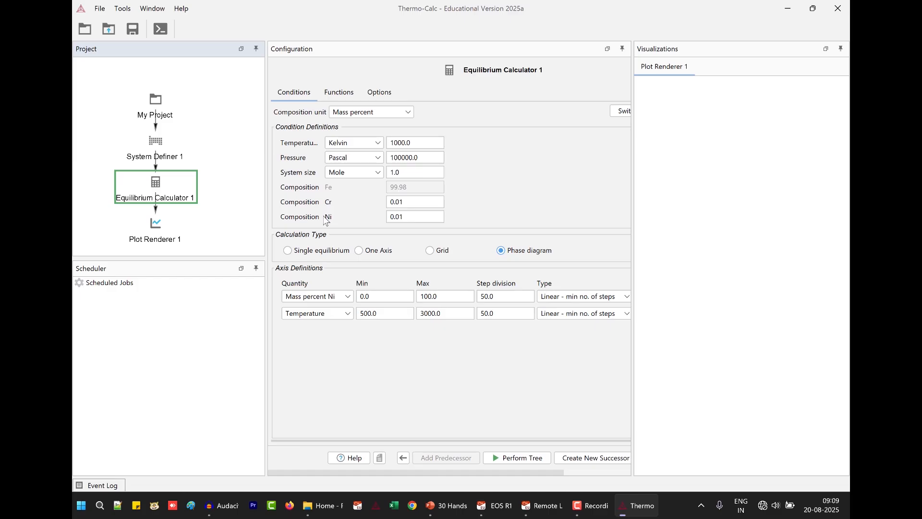
{"action": "left_click", "coordinate": [404, 218]}
{"action": "type", "text": "1"}
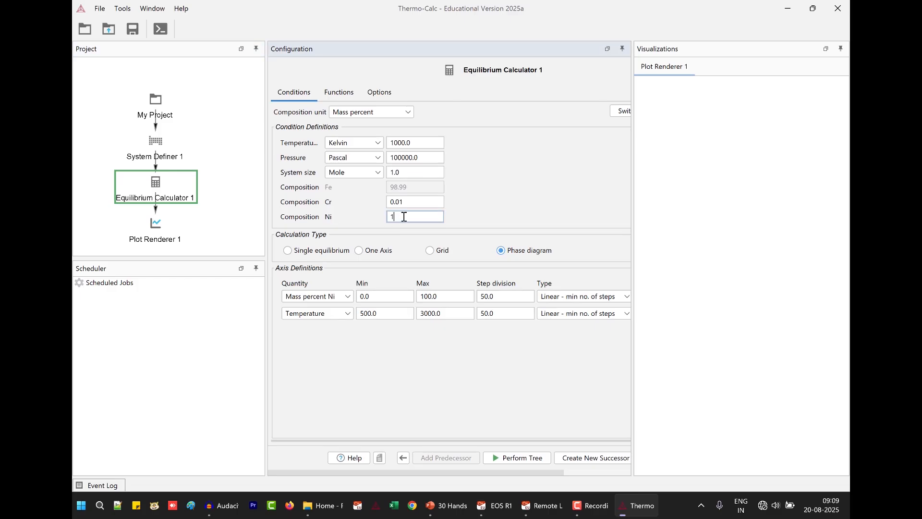
{"action": "type", "text": "0"}
Step: Define the axes as mass percent Cr with a maximum of 90 and temperature from 298 to 2200
{"action": "left_click", "coordinate": [348, 300]}
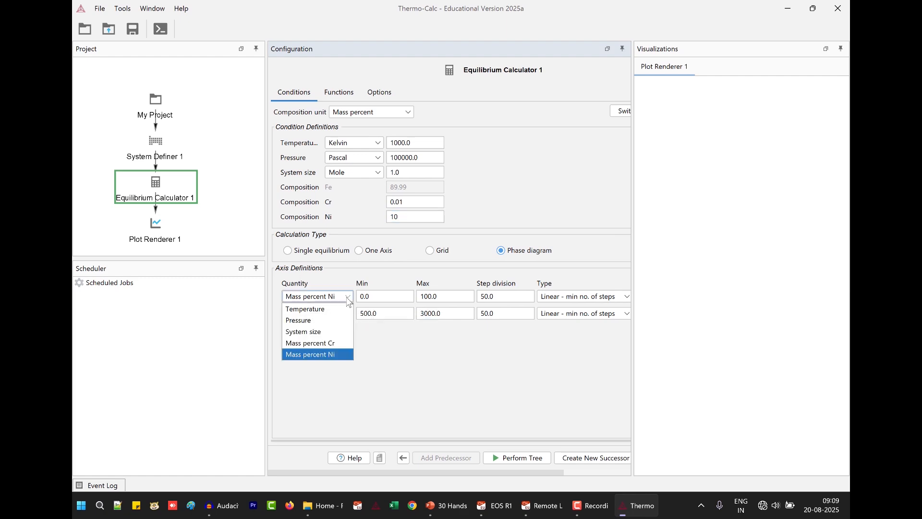
{"action": "left_click", "coordinate": [340, 344]}
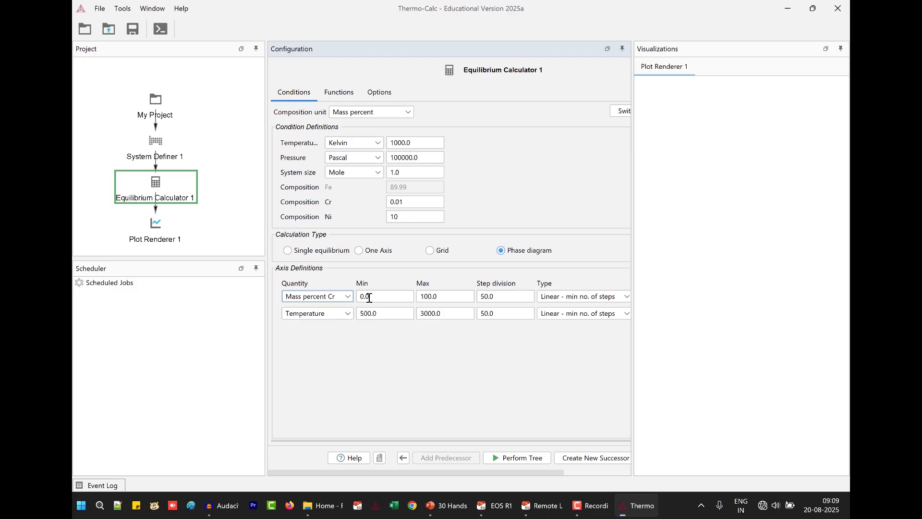
{"action": "left_click", "coordinate": [439, 295]}
{"action": "type", "text": "90"}
{"action": "left_click", "coordinate": [381, 313]}
{"action": "type", "text": "298"}
{"action": "left_click", "coordinate": [447, 315]}
{"action": "type", "text": "2200"}
Step: Calculate the phase diagram and widen the plot area
{"action": "left_click", "coordinate": [507, 462]}
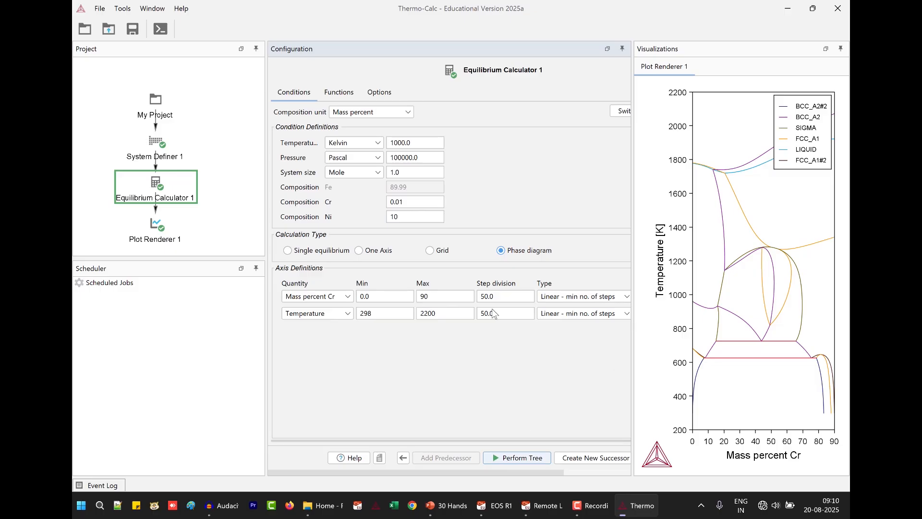
{"action": "mouse_move", "coordinate": [640, 347]}
{"action": "left_click_drag", "start_coordinate": [633, 346], "coordinate": [478, 337]}
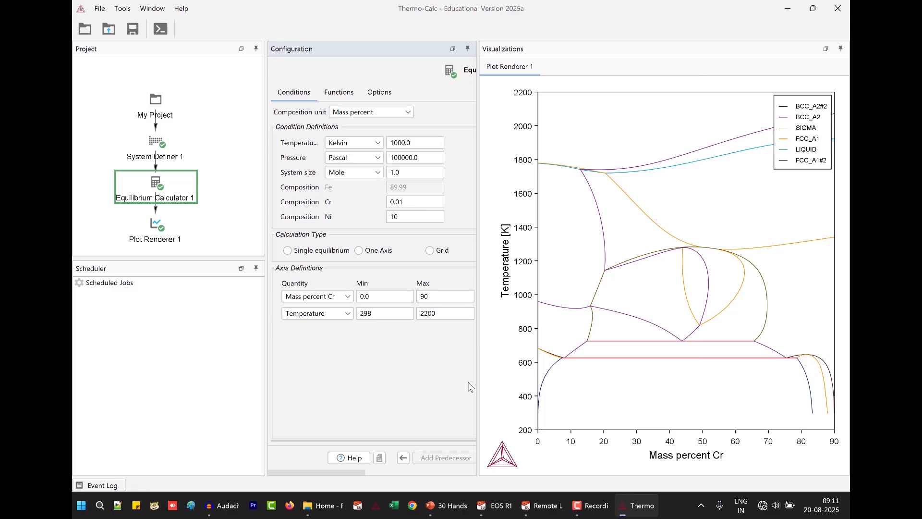
Step: Label the single-phase region at low Cr and about 1300 K as FCC_A1
{"action": "right_click", "coordinate": [564, 243]}
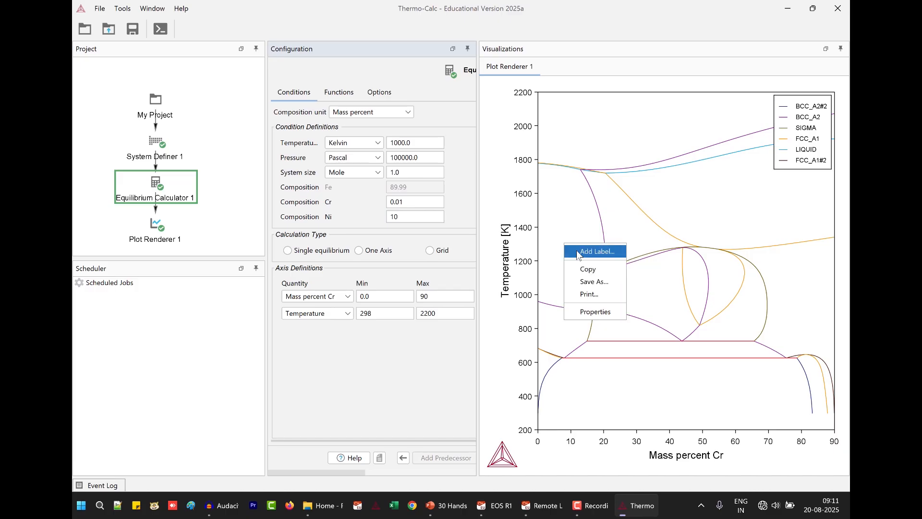
{"action": "left_click", "coordinate": [578, 254]}
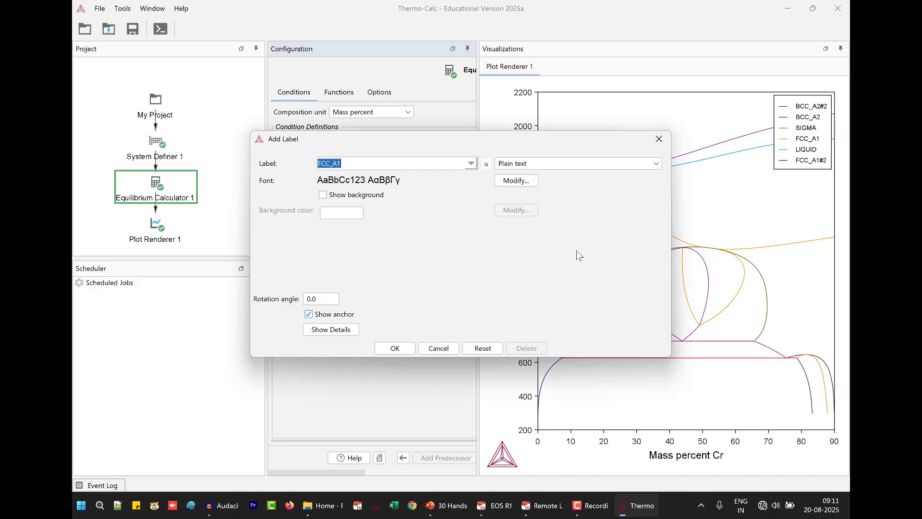
{"action": "left_click", "coordinate": [403, 351]}
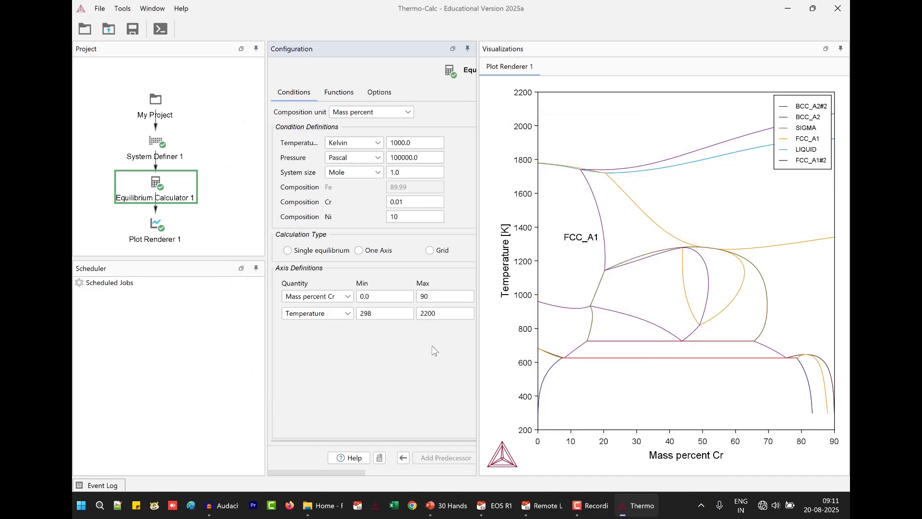
Step: Label the high-Cr region below the FCC_A1 boundary as BCC_A2+FCC_A1 and shift the label inward to fit the diagram
{"action": "right_click", "coordinate": [788, 271]}
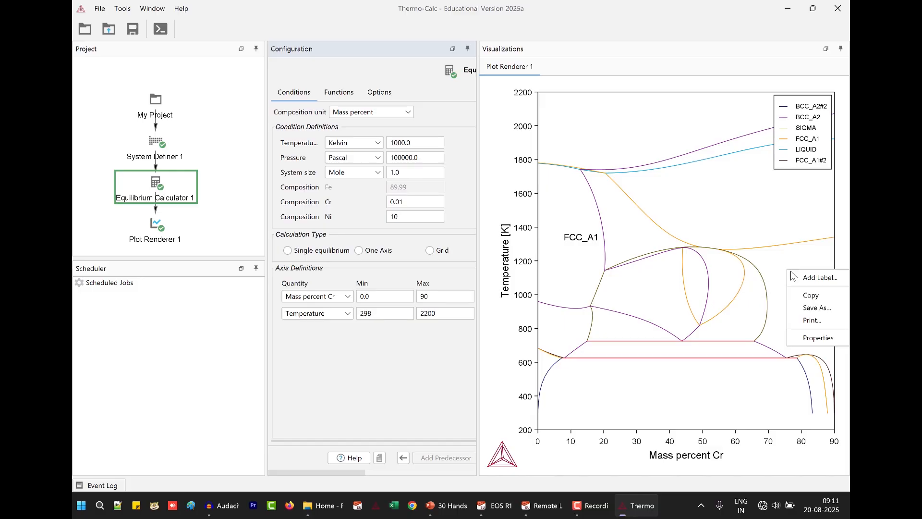
{"action": "left_click", "coordinate": [799, 279]}
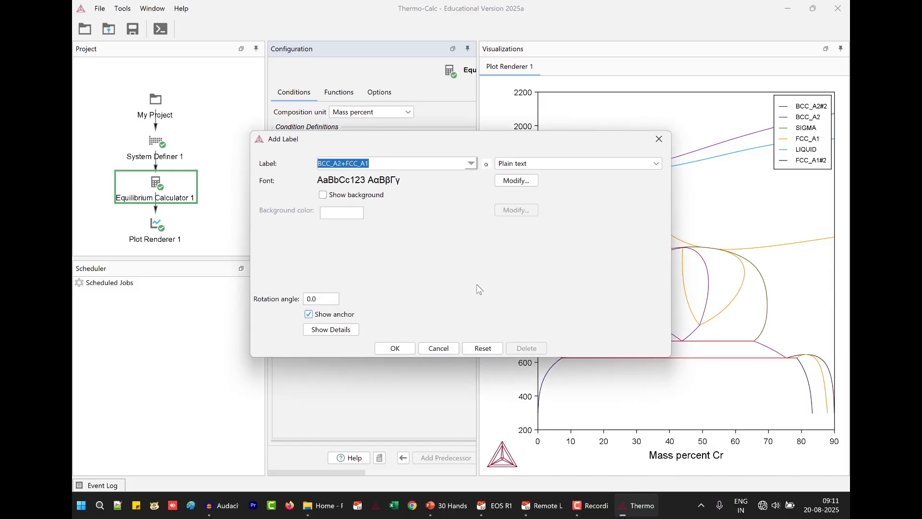
{"action": "left_click", "coordinate": [390, 351]}
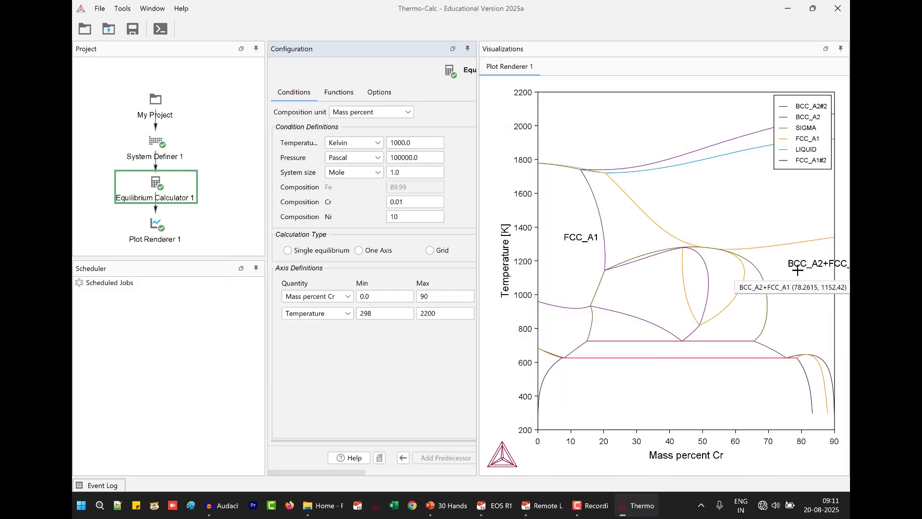
{"action": "left_click", "coordinate": [765, 275]}
{"action": "left_click_drag", "start_coordinate": [765, 275], "coordinate": [763, 279]}
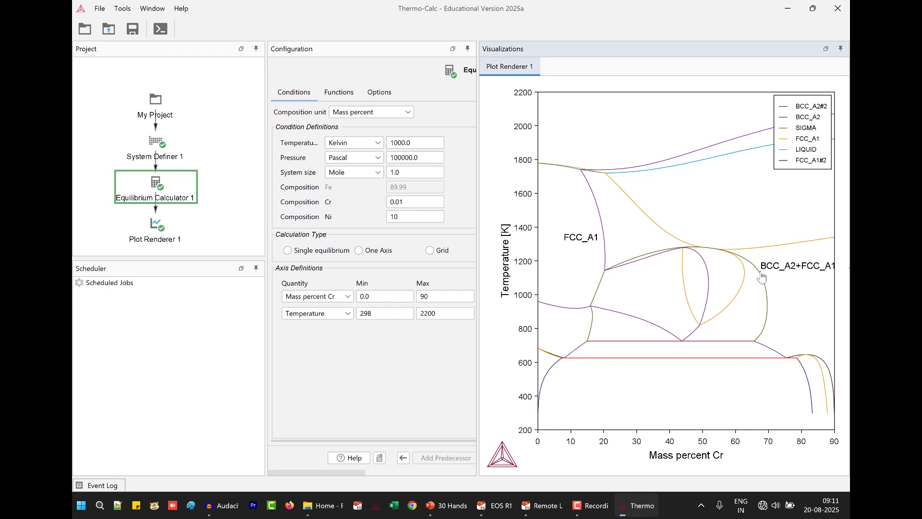
Step: Label the high-Cr region below the liquid boundary, near 1600 K, as BCC_A2
{"action": "right_click", "coordinate": [729, 195]}
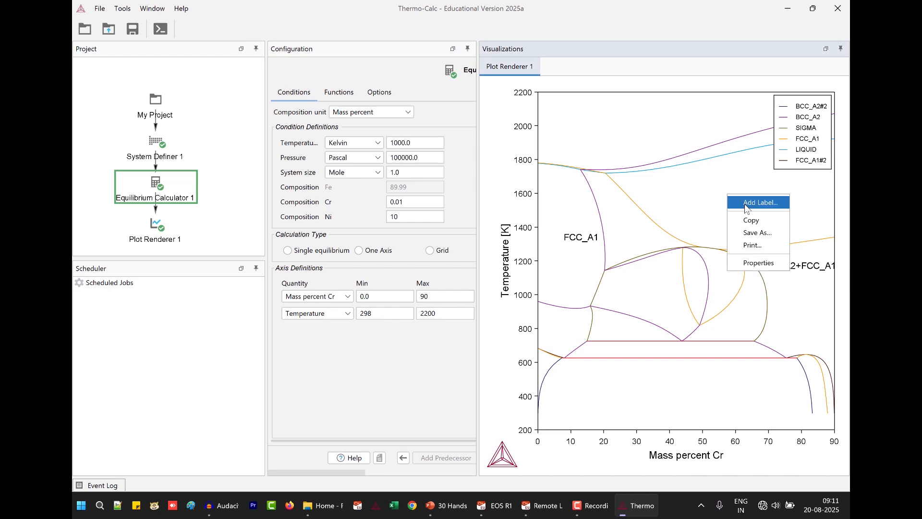
{"action": "left_click", "coordinate": [744, 204]}
{"action": "left_click", "coordinate": [393, 347]}
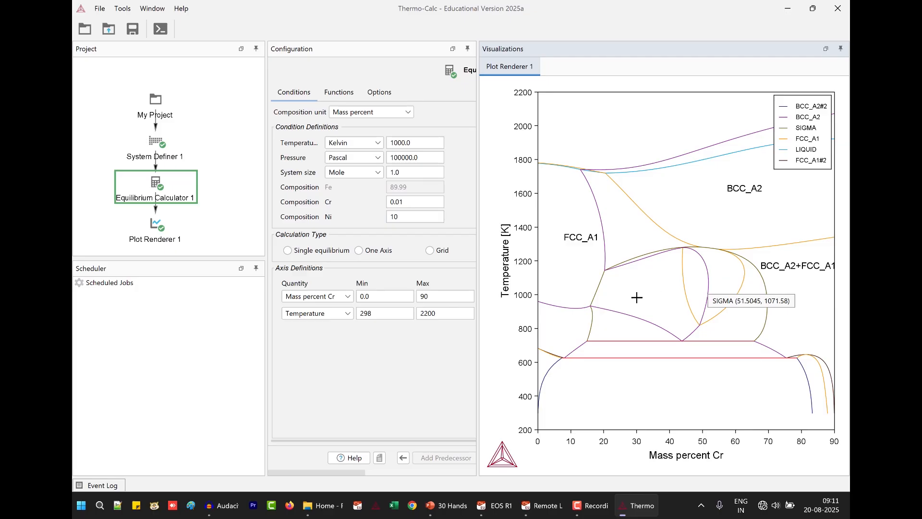
Step: Examine the equilibrium details, including component fractions and stable phases, for a point in the FCC_A1 region at about 5.6 mass percent Cr and 1119 K
{"action": "right_click", "coordinate": [557, 275]}
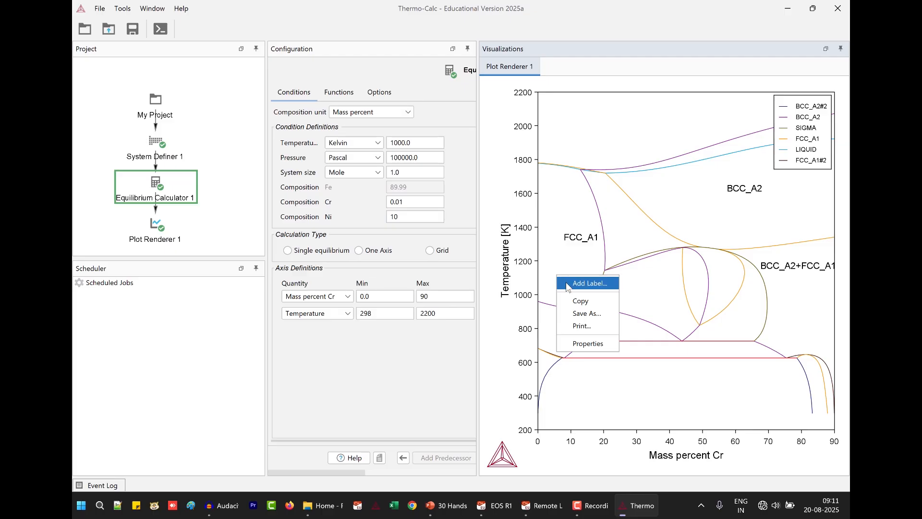
{"action": "left_click", "coordinate": [567, 282]}
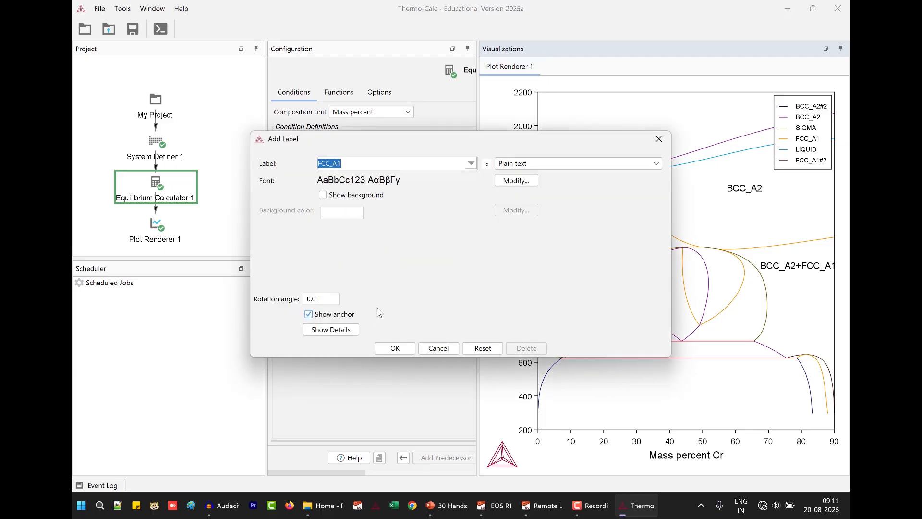
{"action": "left_click", "coordinate": [337, 335]}
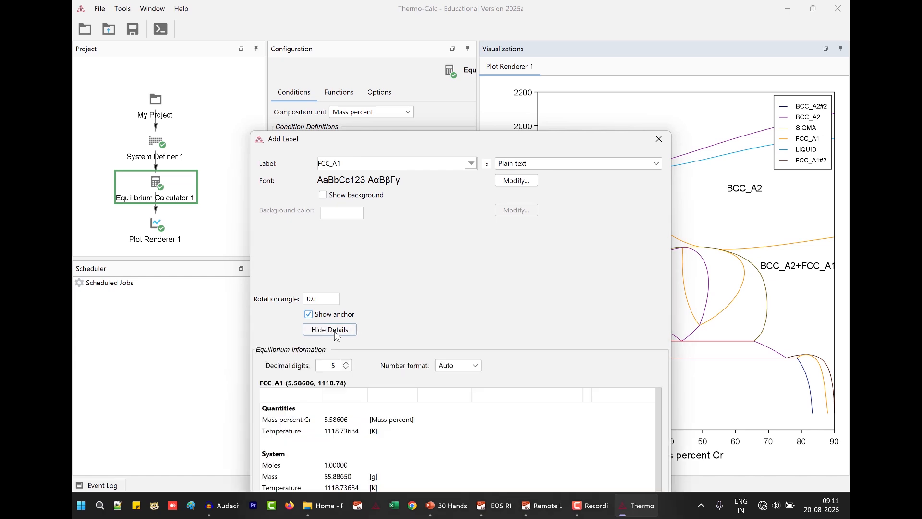
{"action": "left_click_drag", "start_coordinate": [541, 145], "coordinate": [490, 30]}
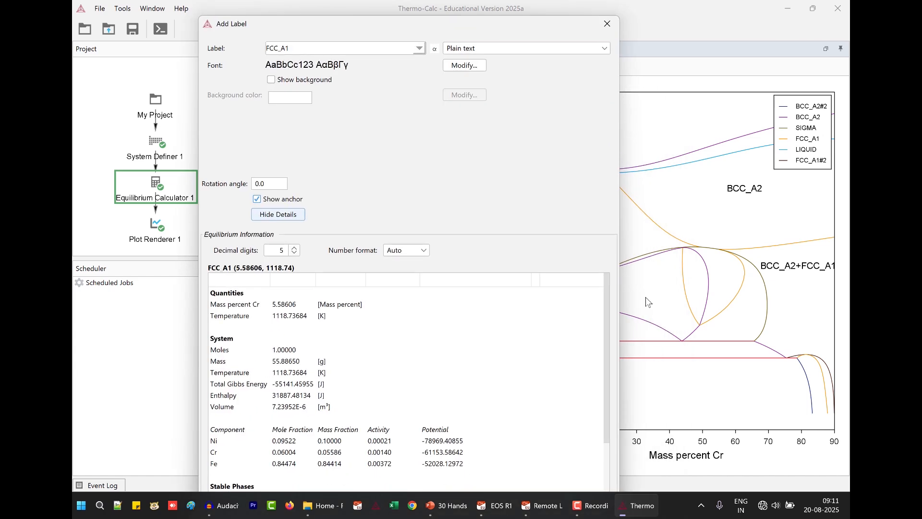
{"action": "left_click_drag", "start_coordinate": [606, 328], "coordinate": [606, 373]}
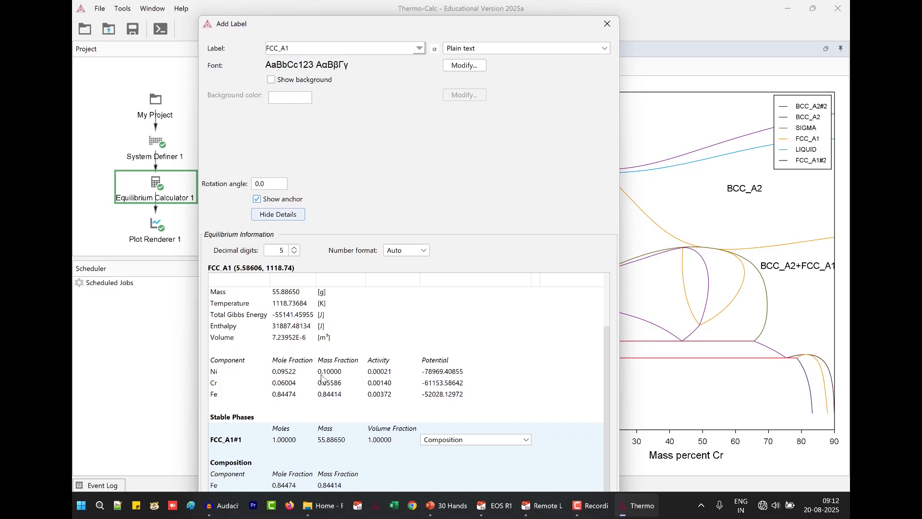
{"action": "left_click", "coordinate": [608, 29]}
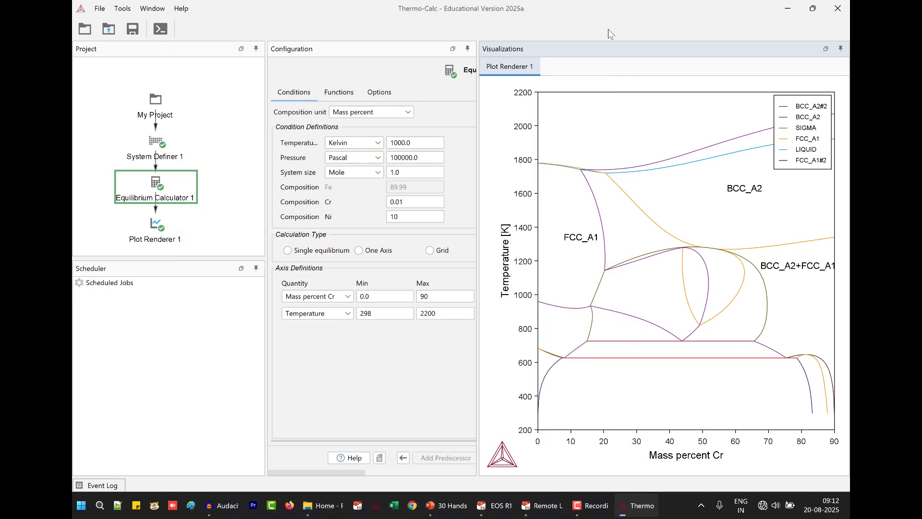
Step: Examine the equilibrium details for a point in the BCC_A2 region at about 79.6 mass percent Cr and 1435 K
{"action": "right_click", "coordinate": [800, 221]}
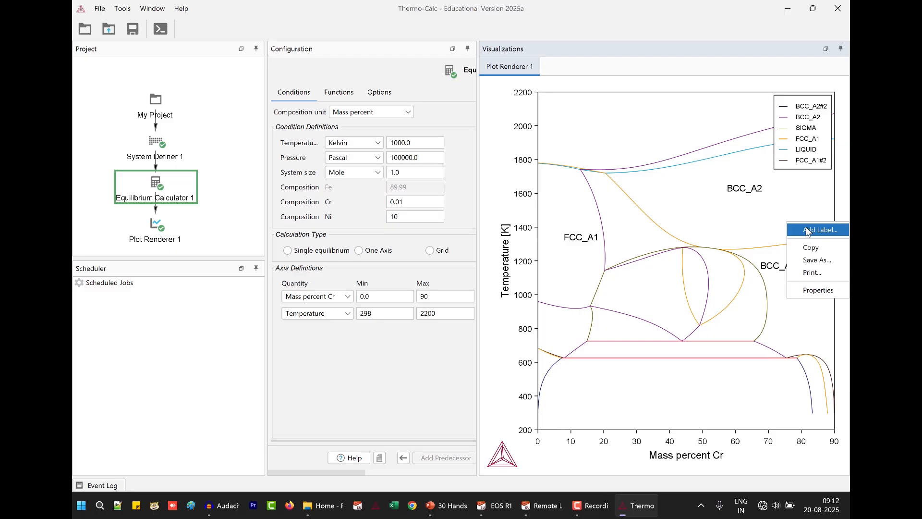
{"action": "left_click", "coordinate": [808, 230]}
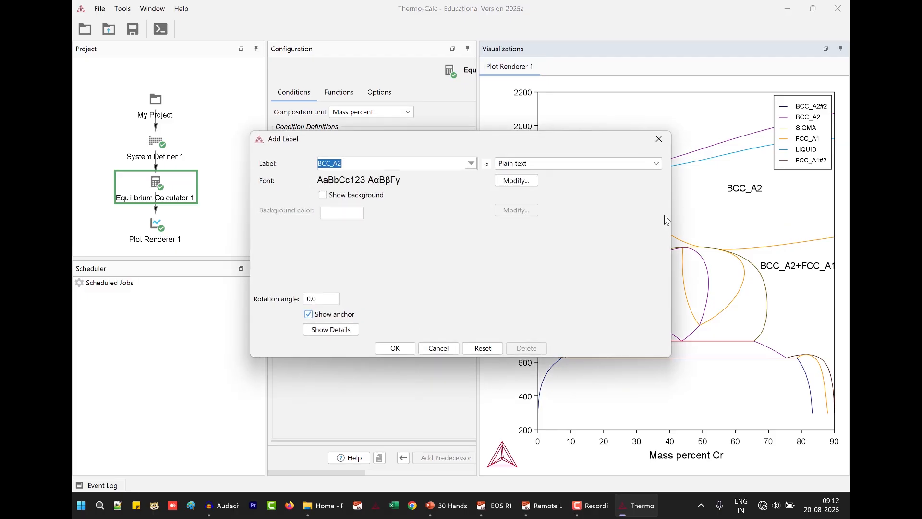
{"action": "left_click", "coordinate": [348, 327]}
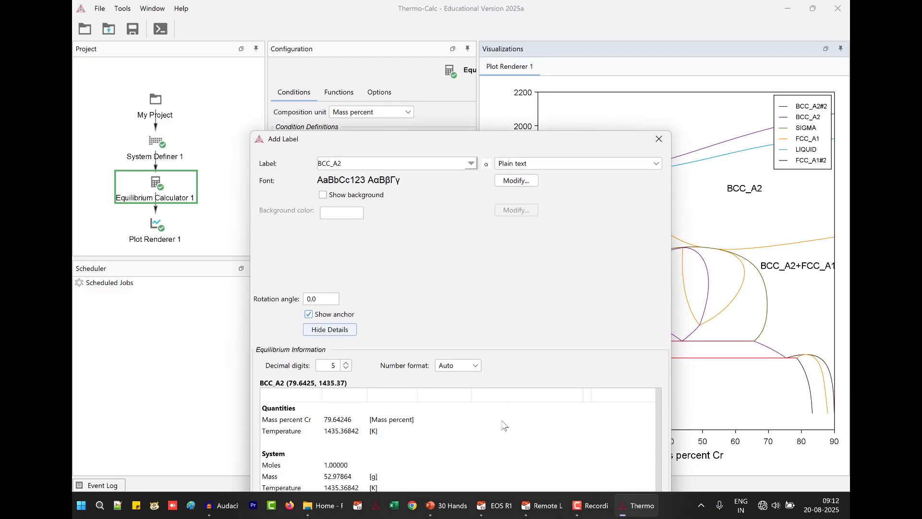
{"action": "left_click_drag", "start_coordinate": [587, 144], "coordinate": [562, 42]}
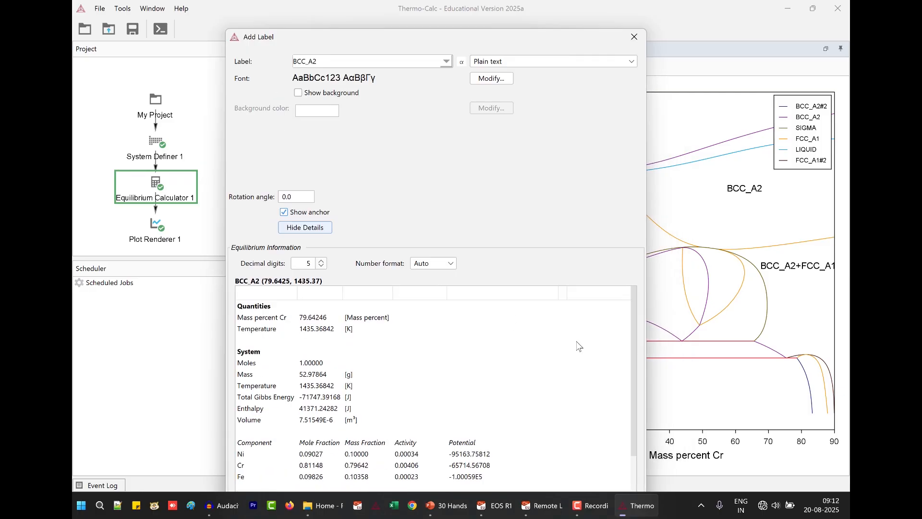
{"action": "scroll", "coordinate": [289, 429], "scroll_direction": "down", "scroll_amount": 2}
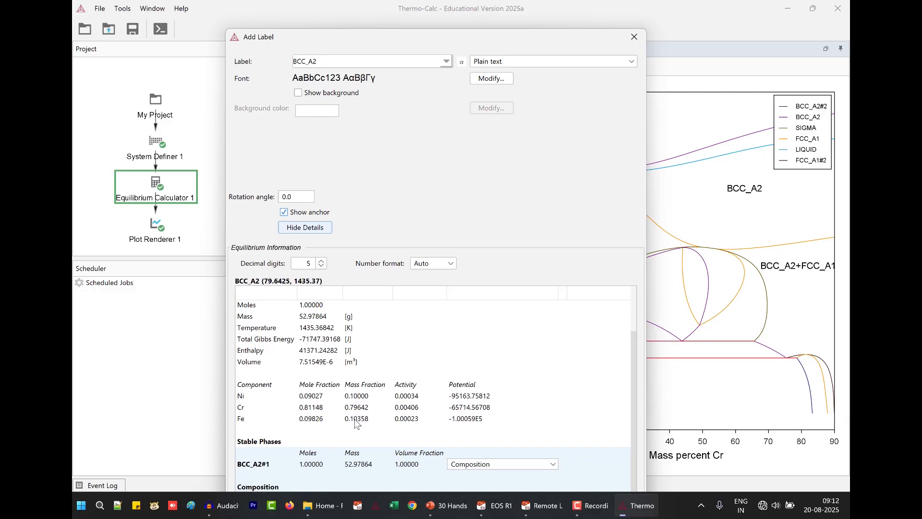
{"action": "left_click", "coordinate": [634, 36]}
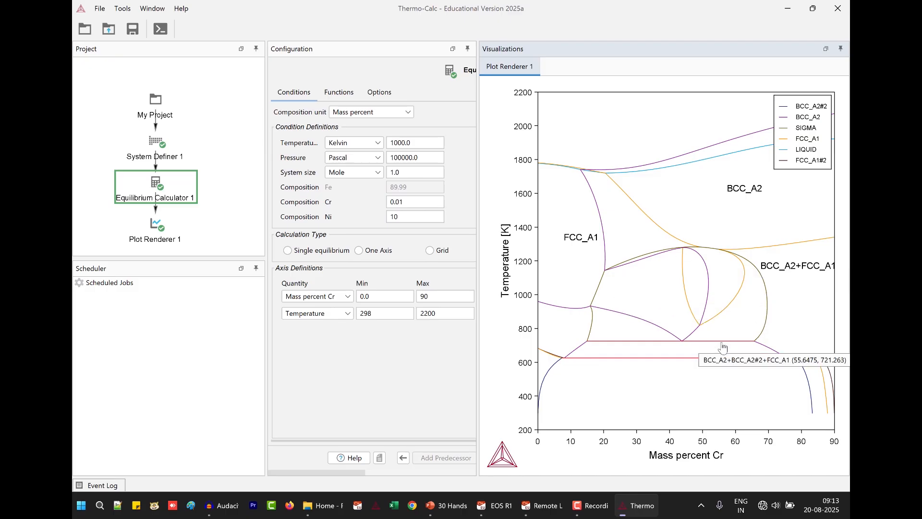
{"action": "right_click", "coordinate": [631, 364]}
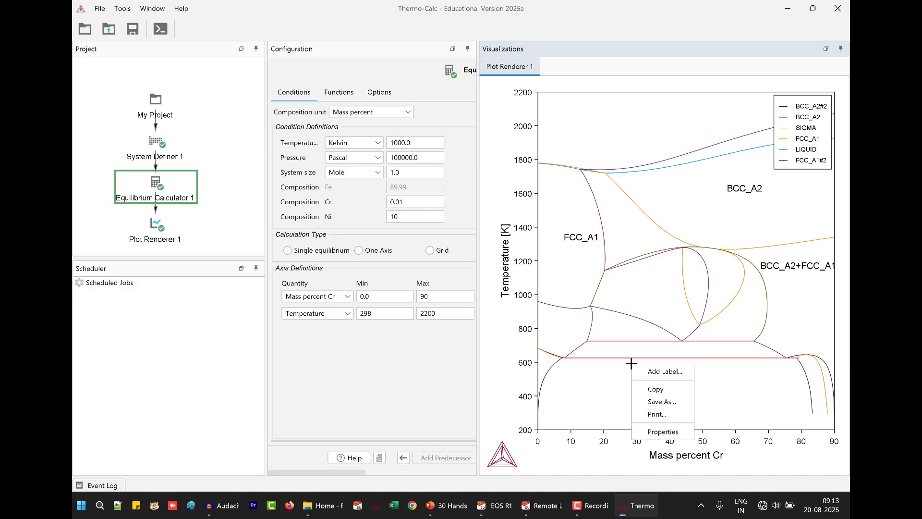
{"action": "left_click", "coordinate": [653, 400]}
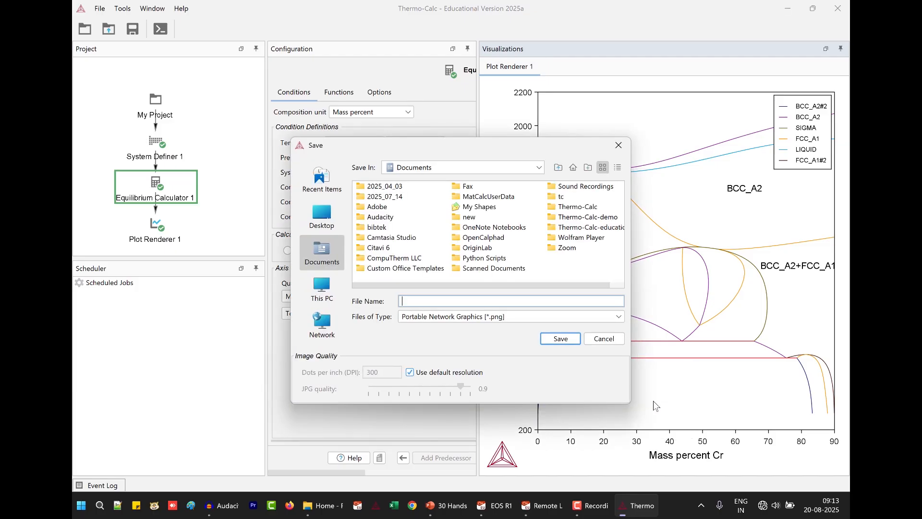
{"action": "left_click", "coordinate": [594, 345]}
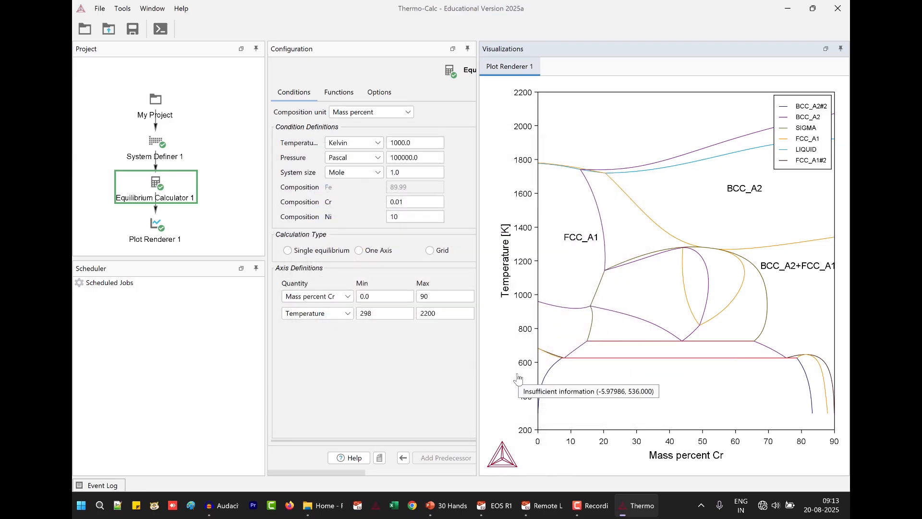
Step: Switch to the PowerPoint presentation, start the slide show from the Exercise 17 slide and advance to Exercise 18
{"action": "left_click_drag", "start_coordinate": [478, 355], "coordinate": [597, 332]}
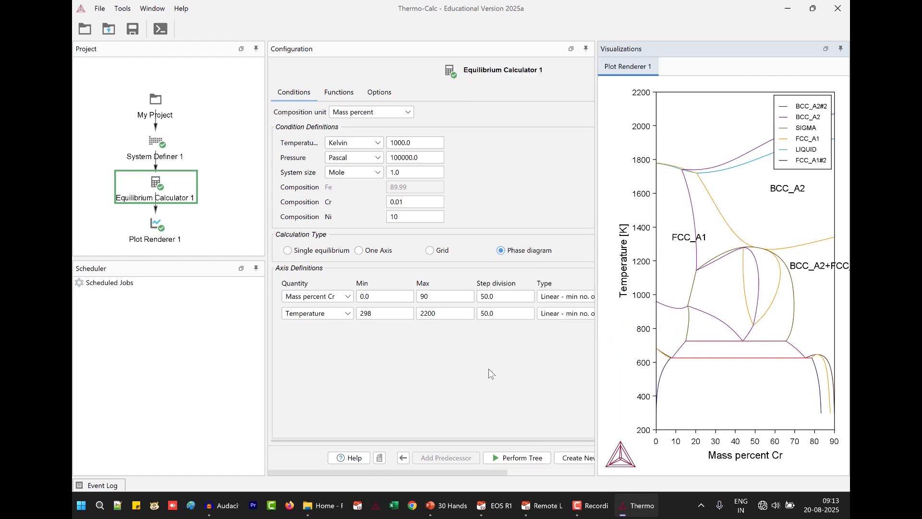
{"action": "left_click", "coordinate": [446, 506]}
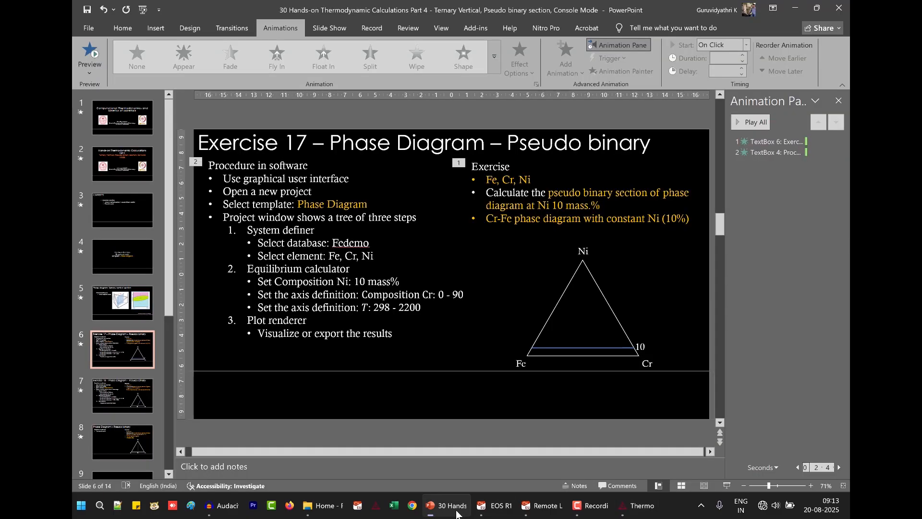
{"action": "left_click", "coordinate": [728, 486]}
{"action": "key", "text": "Right"}
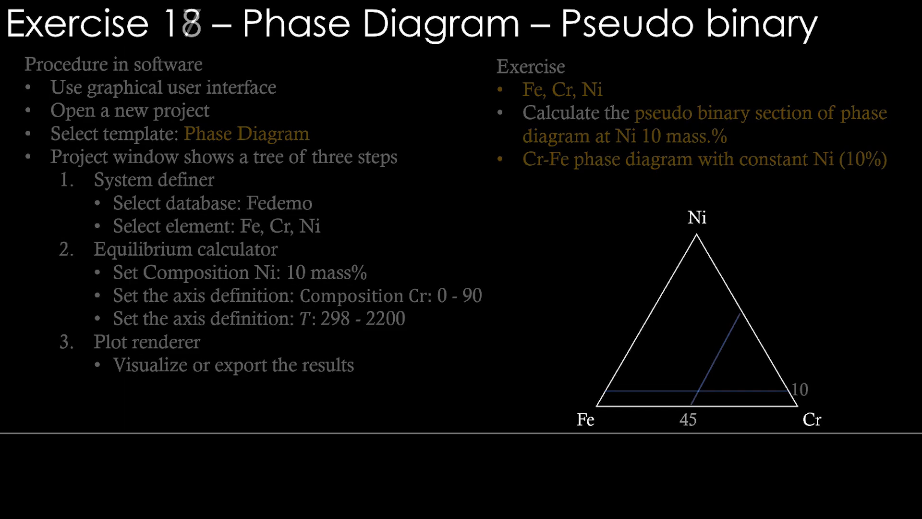
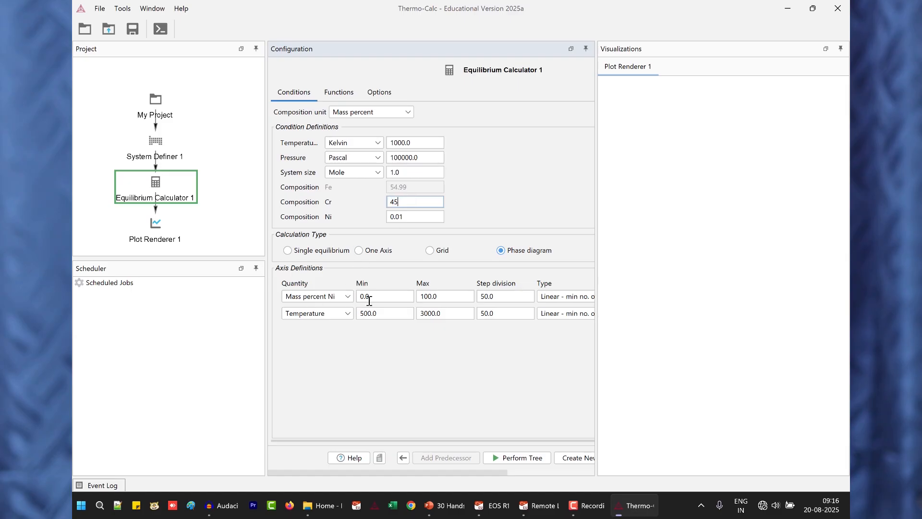
Step: Set the Ni axis maximum to 55 mass percent and the temperature axis to 298–2200 K, and calculate the phase diagram
{"action": "left_click", "coordinate": [442, 297]}
{"action": "type", "text": "55"}
{"action": "left_click", "coordinate": [378, 316]}
{"action": "type", "text": "298"}
{"action": "left_click", "coordinate": [460, 310]}
{"action": "type", "text": "2200"}
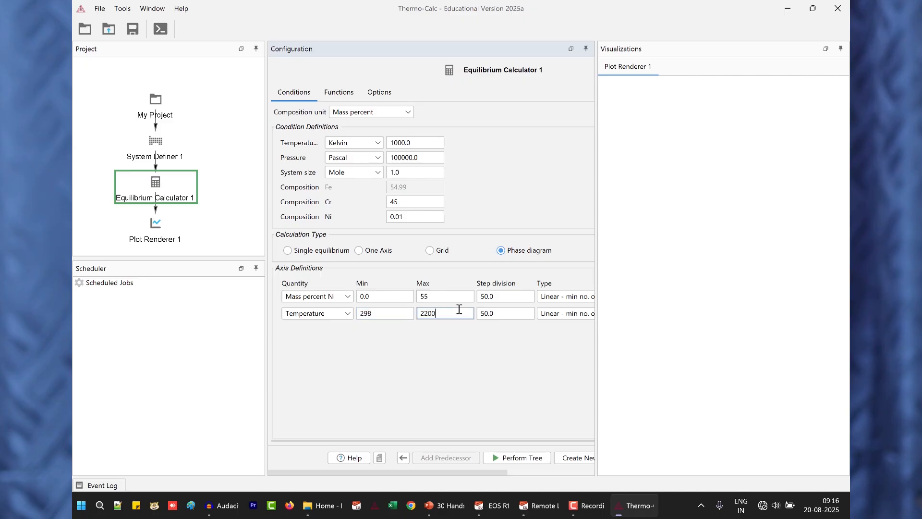
{"action": "left_click", "coordinate": [519, 458]}
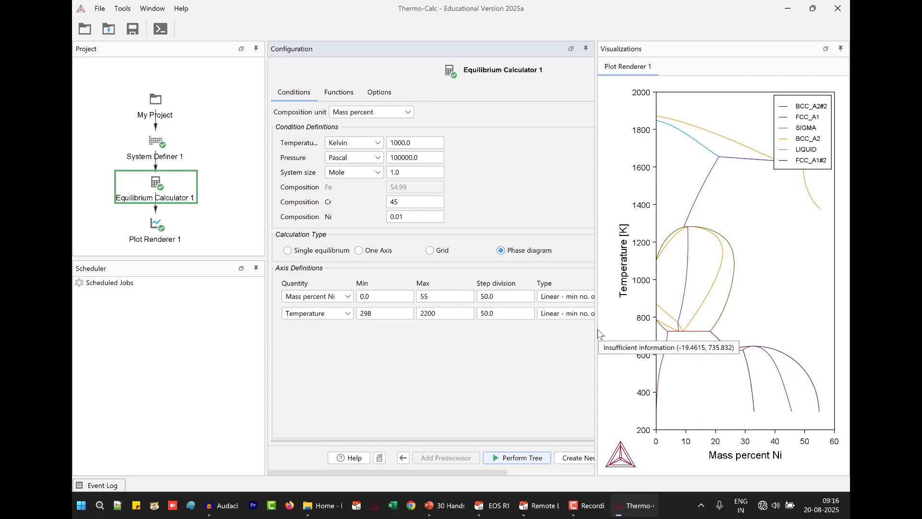
Step: Widen the plot area and examine the equilibrium details for a BCC_A2 point at about 2.8 mass percent Ni and 1457 K
{"action": "left_click_drag", "start_coordinate": [596, 329], "coordinate": [425, 325]}
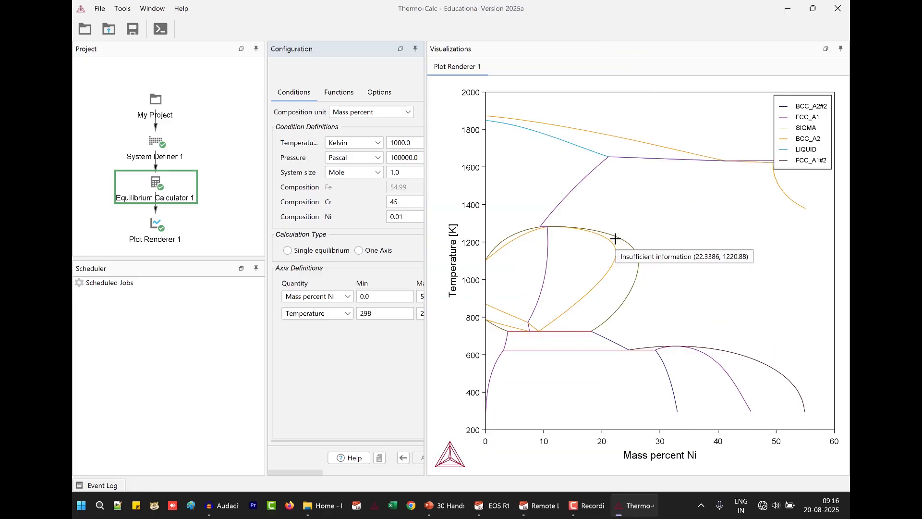
{"action": "right_click", "coordinate": [502, 195]}
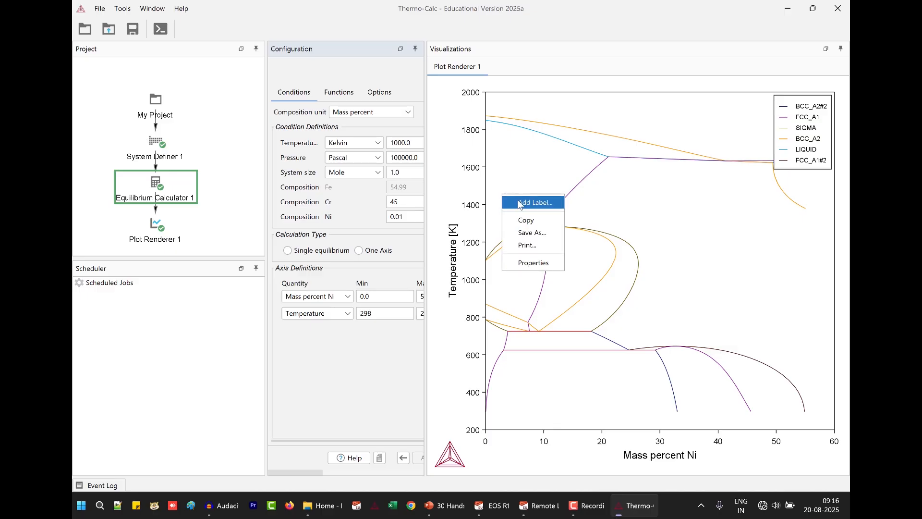
{"action": "left_click", "coordinate": [519, 204]}
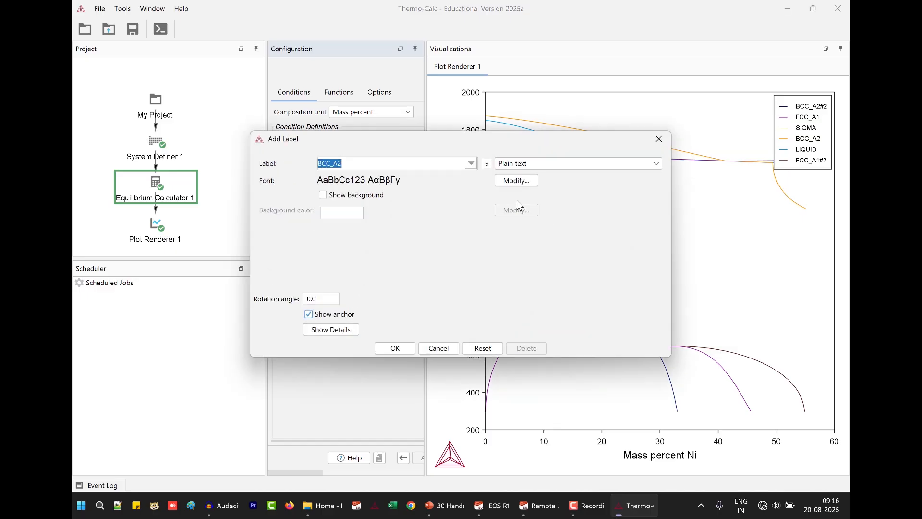
{"action": "left_click", "coordinate": [330, 330]}
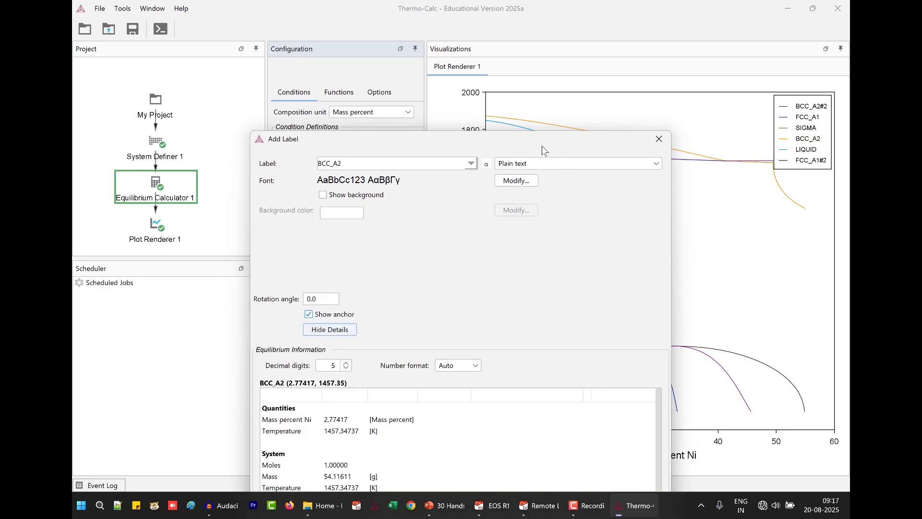
{"action": "left_click_drag", "start_coordinate": [541, 146], "coordinate": [509, 25]}
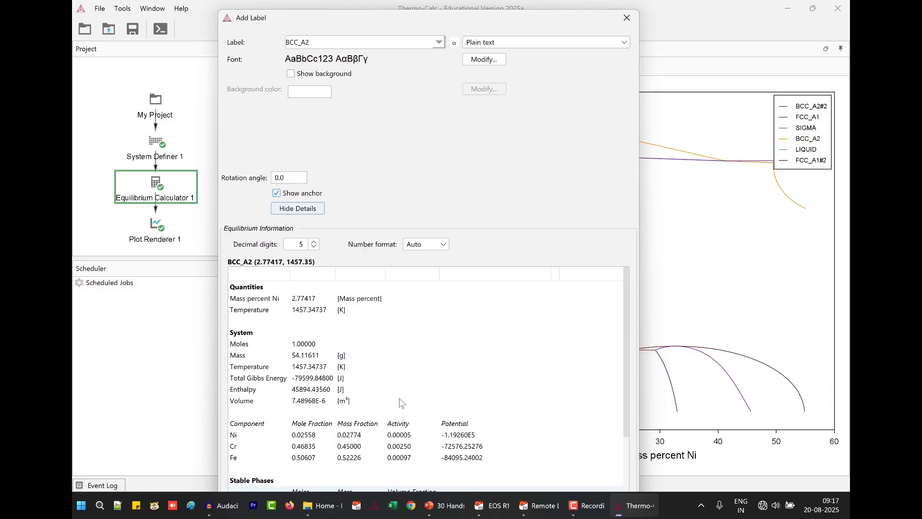
{"action": "left_click", "coordinate": [627, 17]}
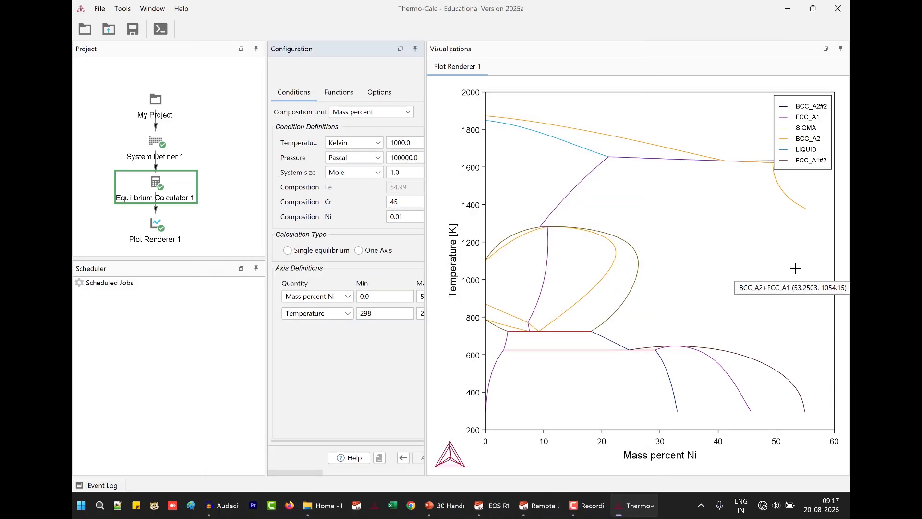
Step: Examine the equilibrium details for a point in the BCC_A2+FCC_A1 region at about 53.3 mass percent Ni and 1087 K
{"action": "right_click", "coordinate": [795, 265]}
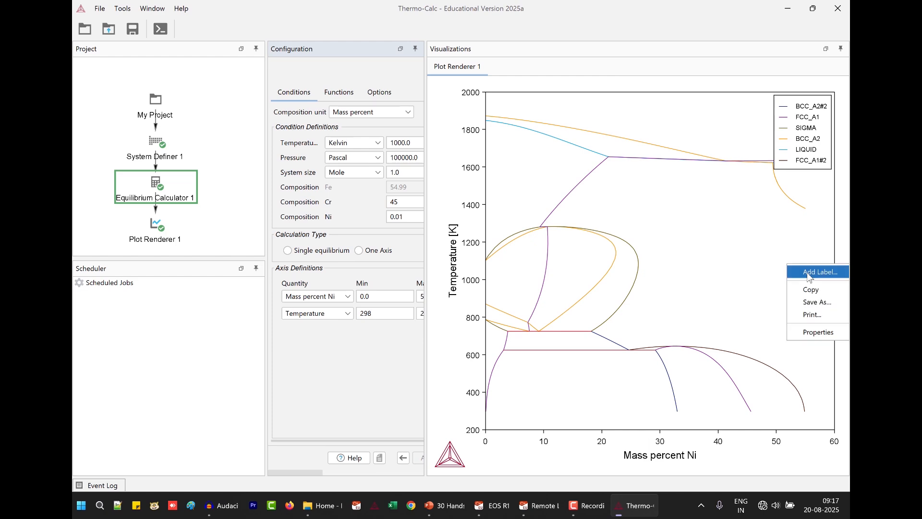
{"action": "left_click", "coordinate": [808, 274]}
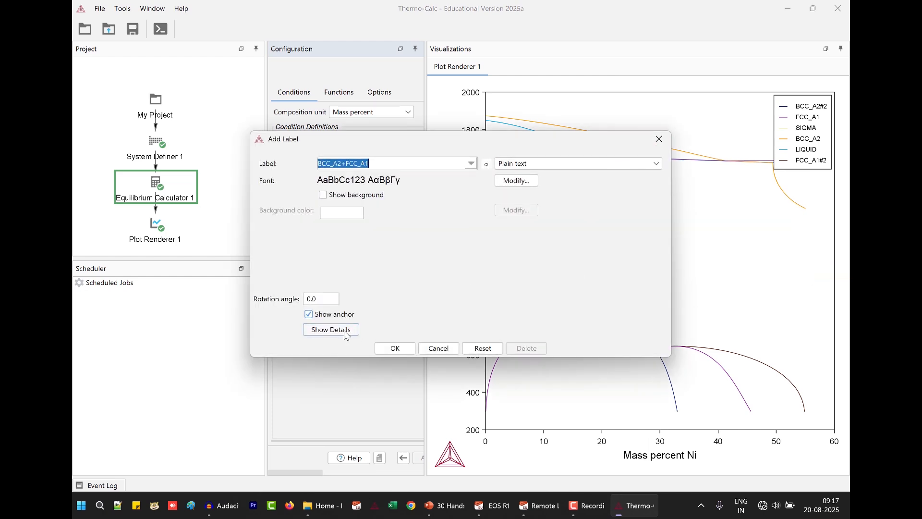
{"action": "left_click", "coordinate": [344, 330]}
{"action": "left_click_drag", "start_coordinate": [558, 140], "coordinate": [545, 22]}
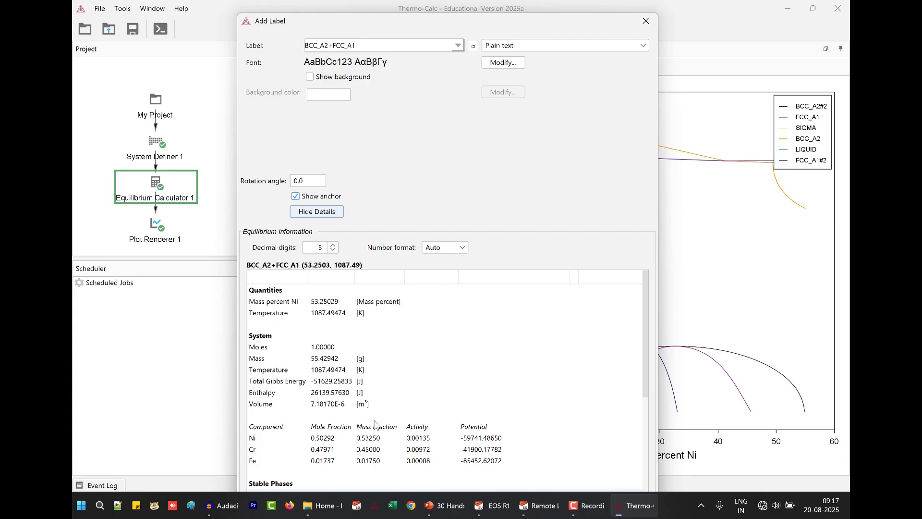
{"action": "left_click", "coordinate": [644, 23]}
Step: Switch to the PowerPoint presentation and start the slide show from the Exercise 18 slide
{"action": "mouse_move", "coordinate": [507, 288]}
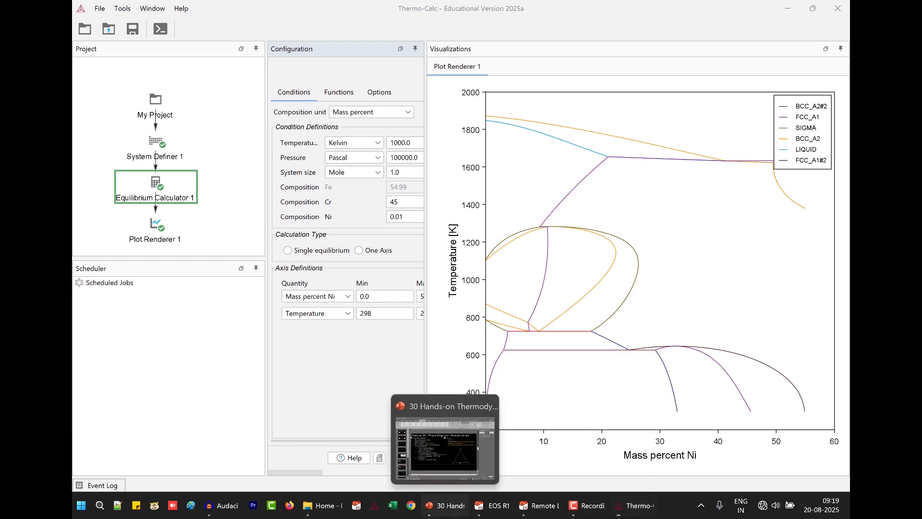
{"action": "left_click", "coordinate": [440, 505]}
{"action": "left_click", "coordinate": [726, 486]}
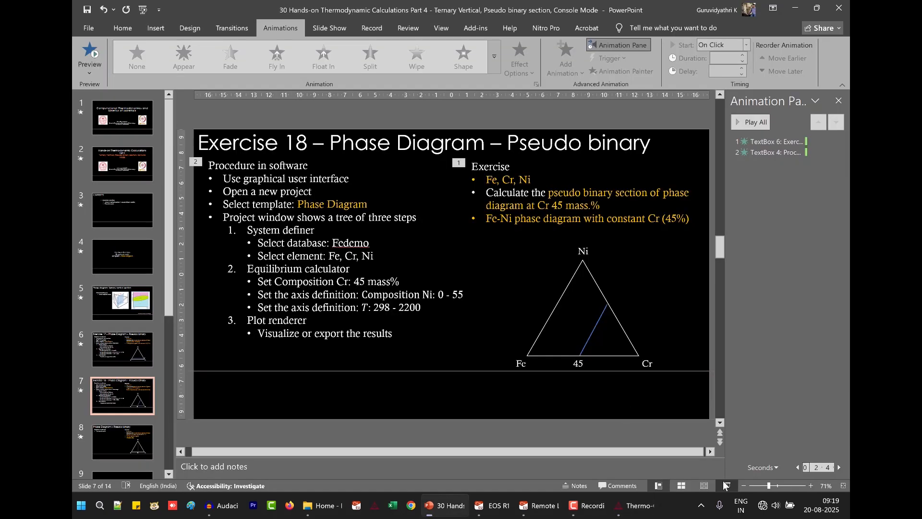
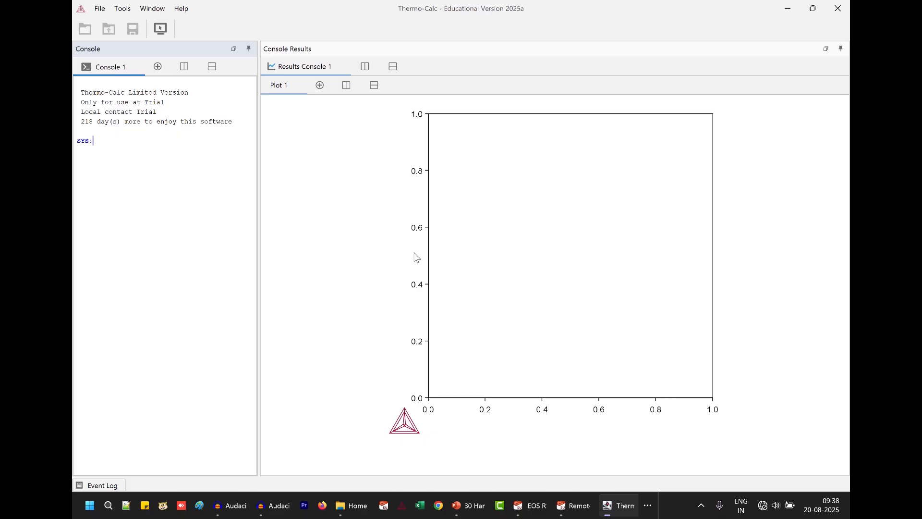
Step: Widen the console pane and set the system output font size to 20 in the console mode options
{"action": "left_click_drag", "start_coordinate": [258, 263], "coordinate": [369, 254]}
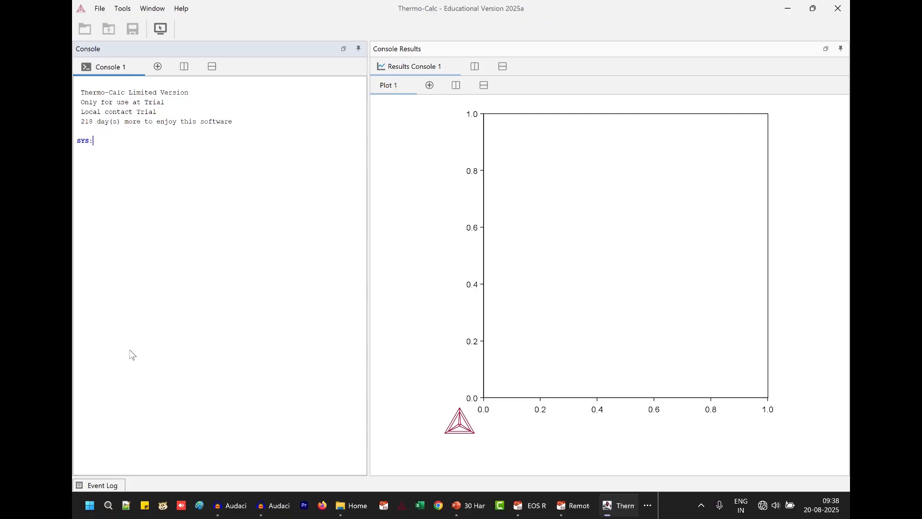
{"action": "left_click", "coordinate": [160, 68]}
{"action": "left_click", "coordinate": [123, 10]}
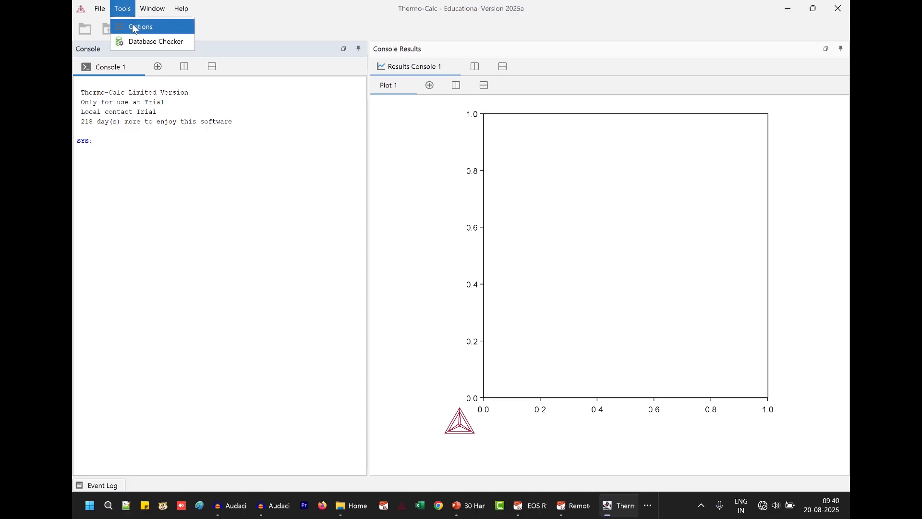
{"action": "left_click", "coordinate": [133, 26]}
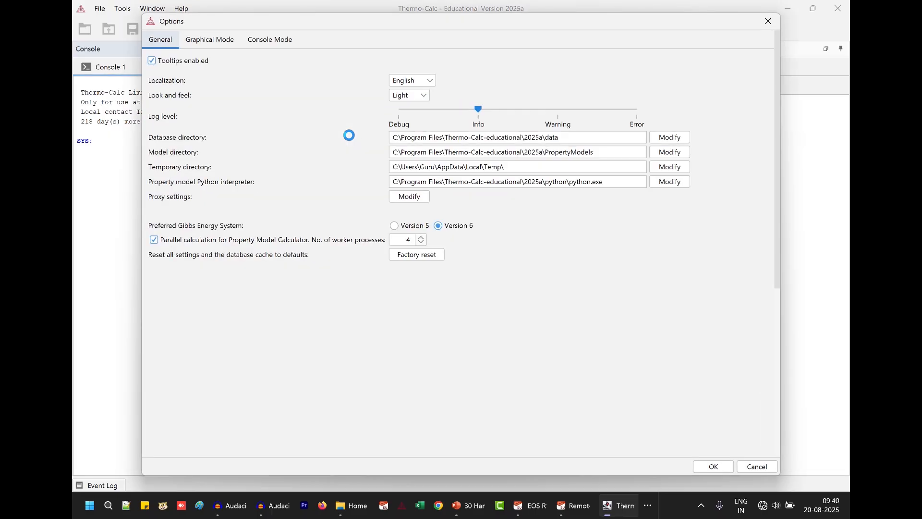
{"action": "left_click", "coordinate": [268, 41]}
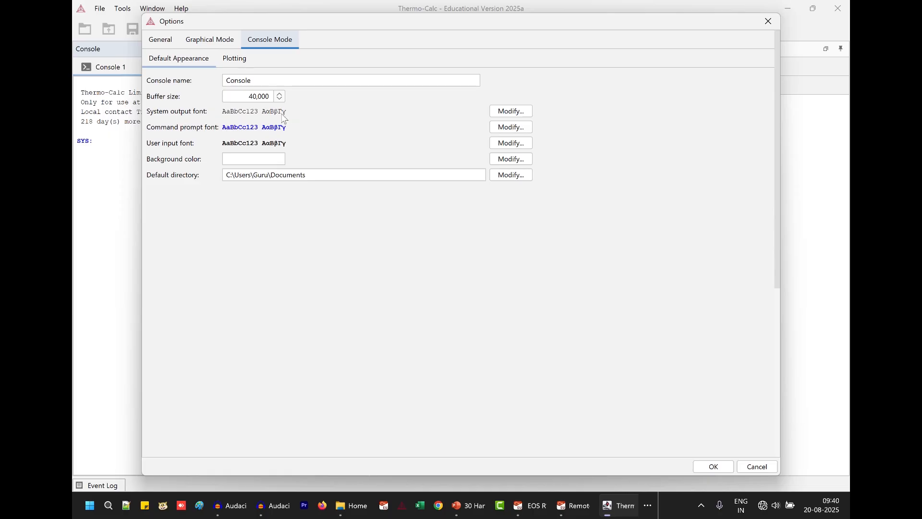
{"action": "left_click", "coordinate": [511, 111]}
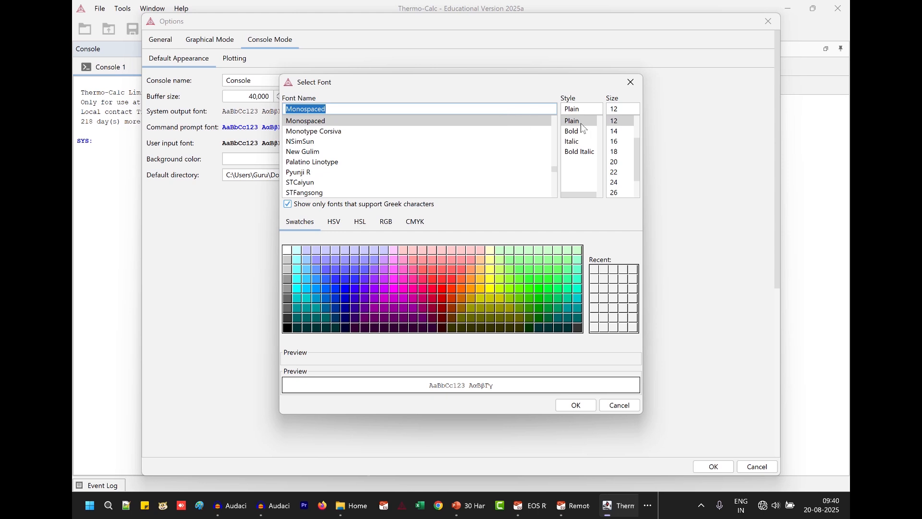
{"action": "left_click", "coordinate": [617, 162]}
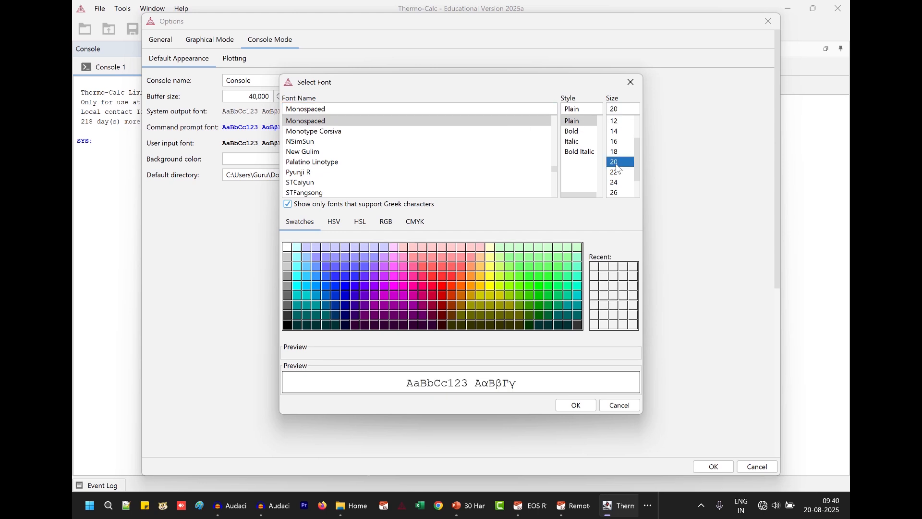
{"action": "left_click", "coordinate": [577, 404]}
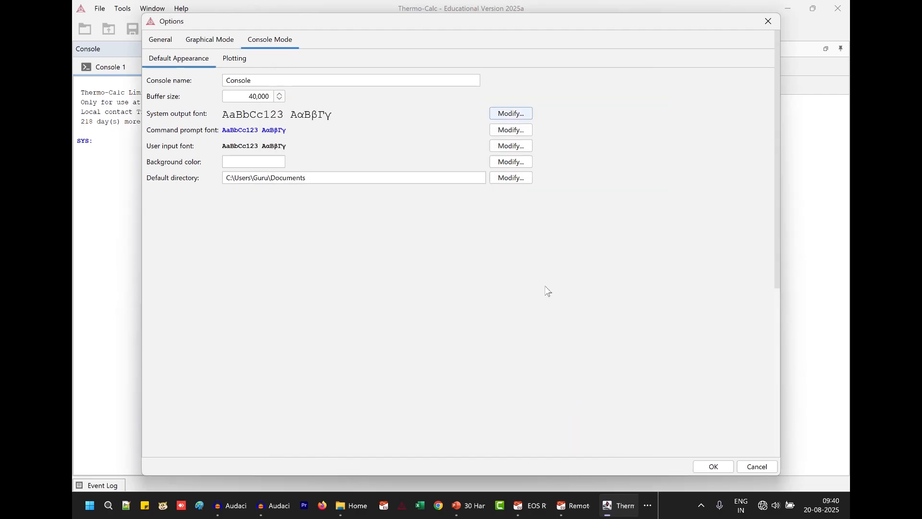
Step: Set the command prompt font and the user input font to size 20 and apply the console mode options
{"action": "left_click", "coordinate": [511, 131]}
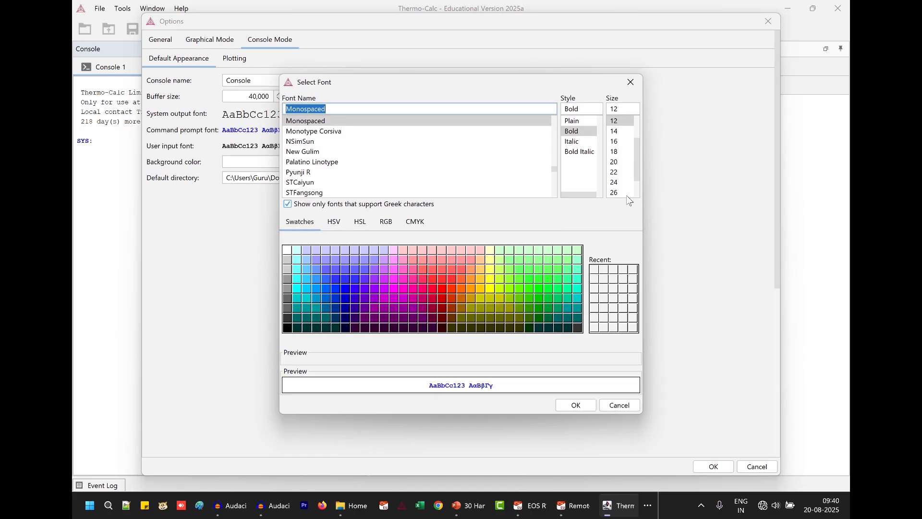
{"action": "left_click", "coordinate": [617, 164]}
{"action": "left_click", "coordinate": [576, 405]}
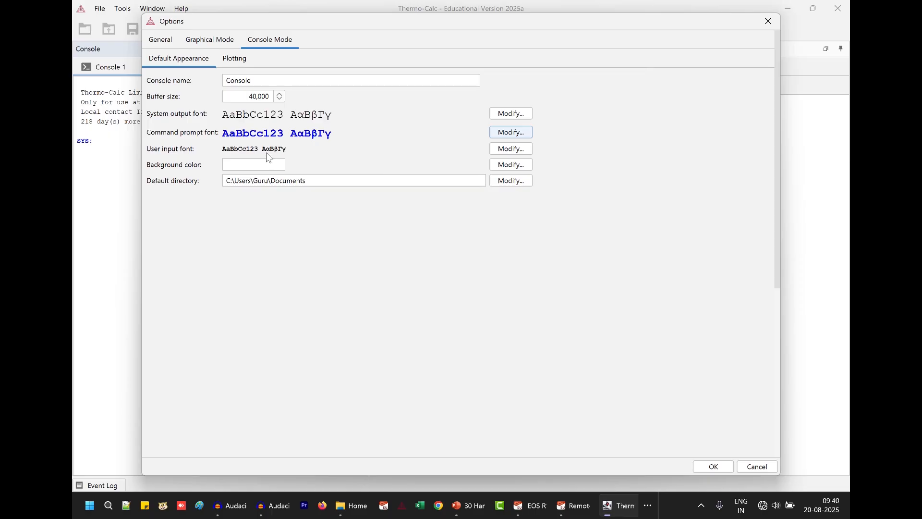
{"action": "left_click", "coordinate": [502, 151]}
{"action": "left_click", "coordinate": [618, 163]}
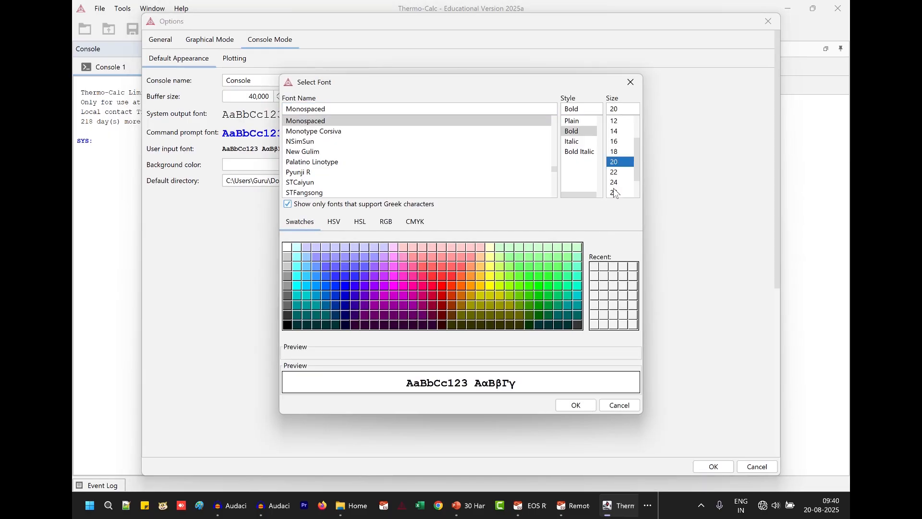
{"action": "left_click", "coordinate": [565, 407]}
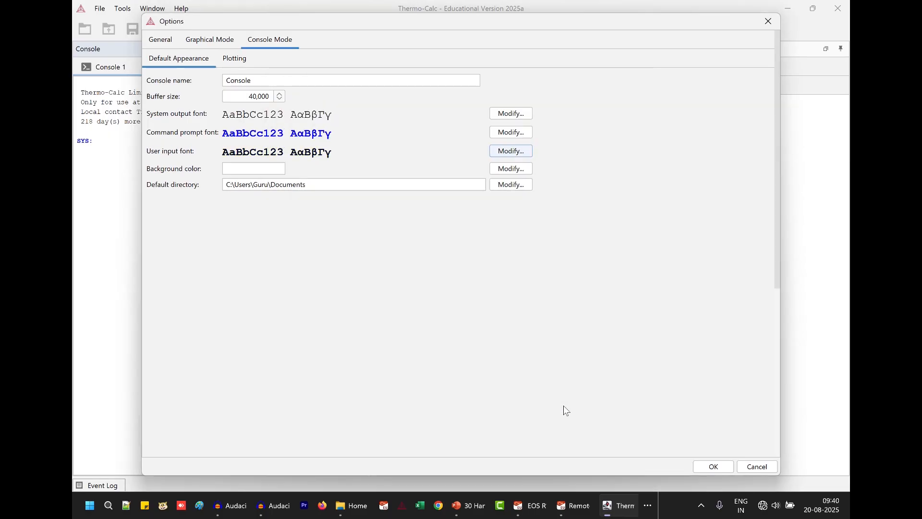
{"action": "left_click", "coordinate": [705, 470]}
Step: Restart the console session with the exit command so that it uses the new fonts
{"action": "type", "text": "exi"}
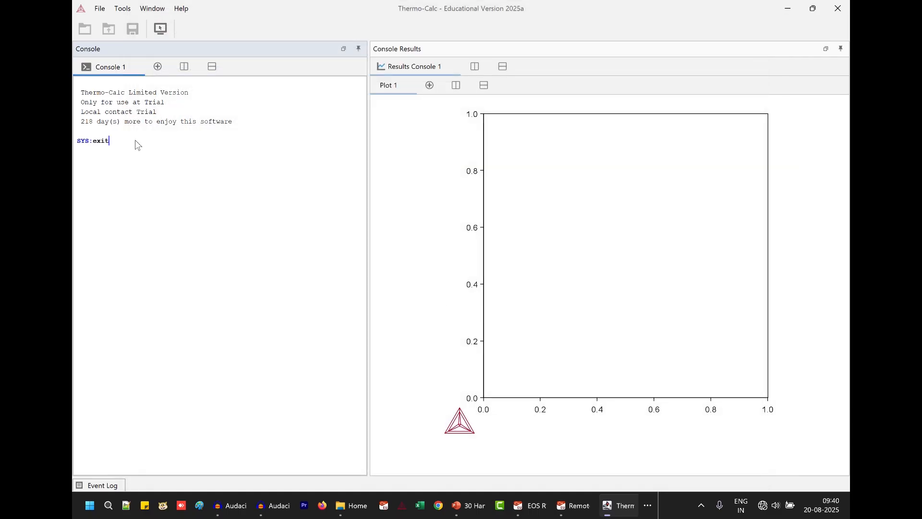
{"action": "type", "text": "t"}
{"action": "key", "text": "Return"}
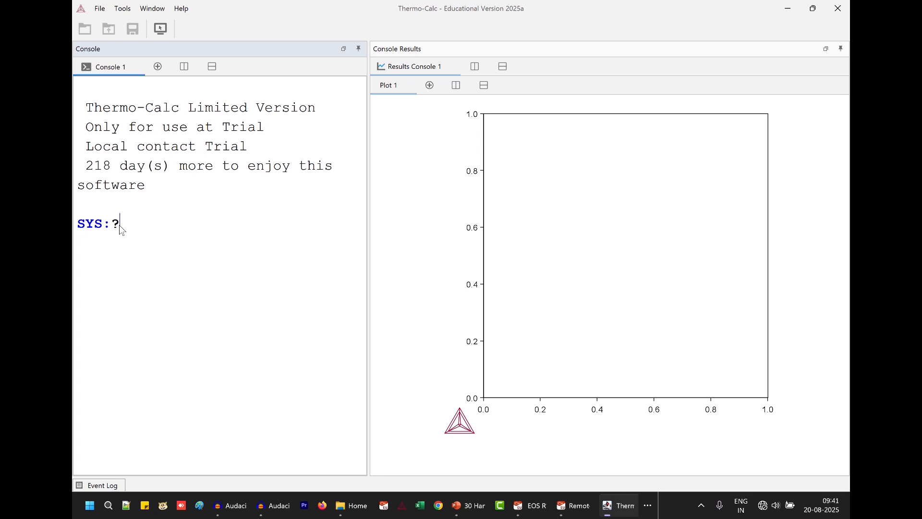
Step: List the available SYS commands with ? and find SET_LOG_FILE in the list
{"action": "key", "text": "Return"}
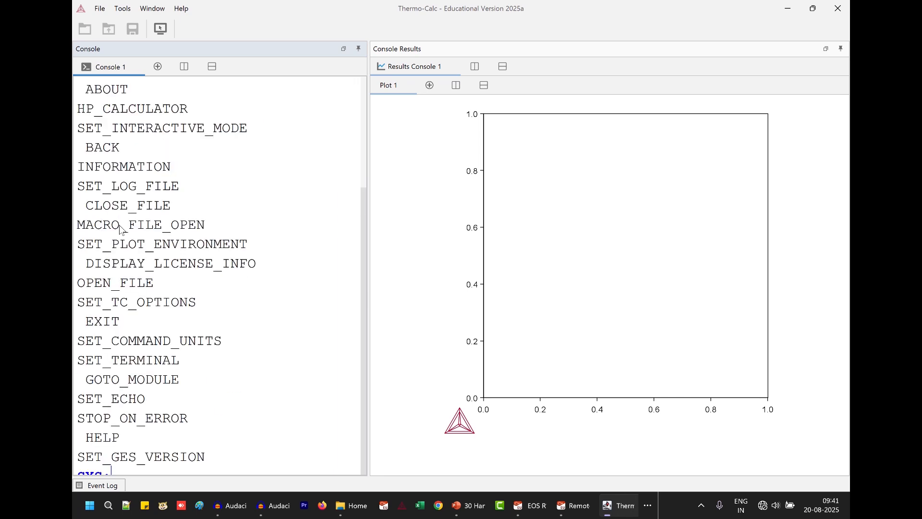
{"action": "left_click_drag", "start_coordinate": [362, 309], "coordinate": [360, 207]}
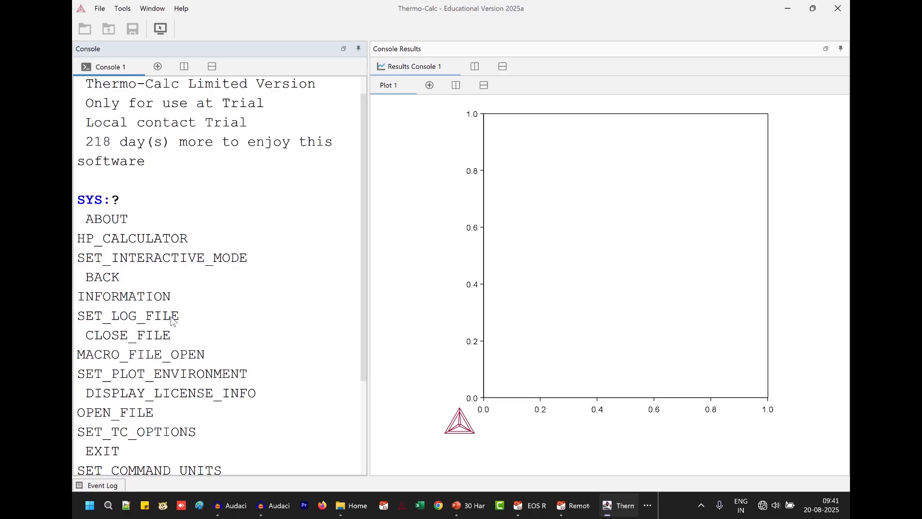
{"action": "left_click_drag", "start_coordinate": [77, 316], "coordinate": [179, 318]}
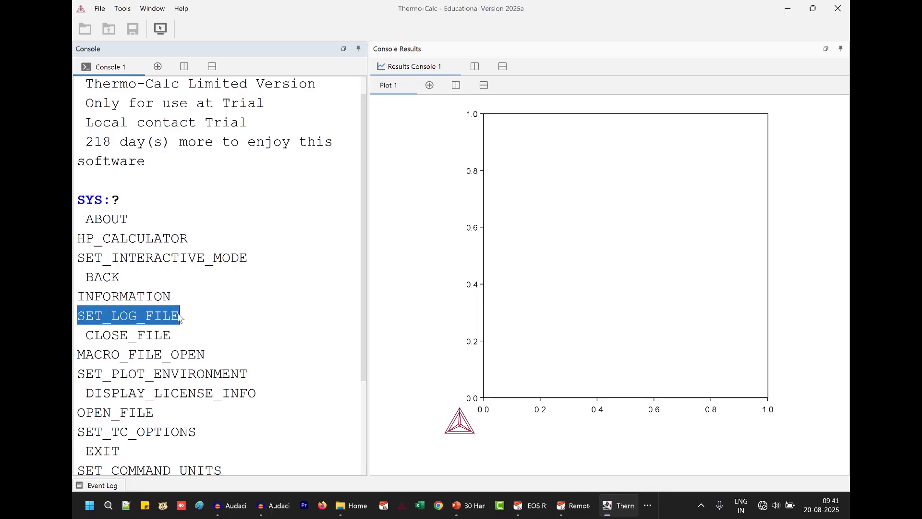
{"action": "scroll", "coordinate": [236, 360], "scroll_direction": "down", "scroll_amount": 2}
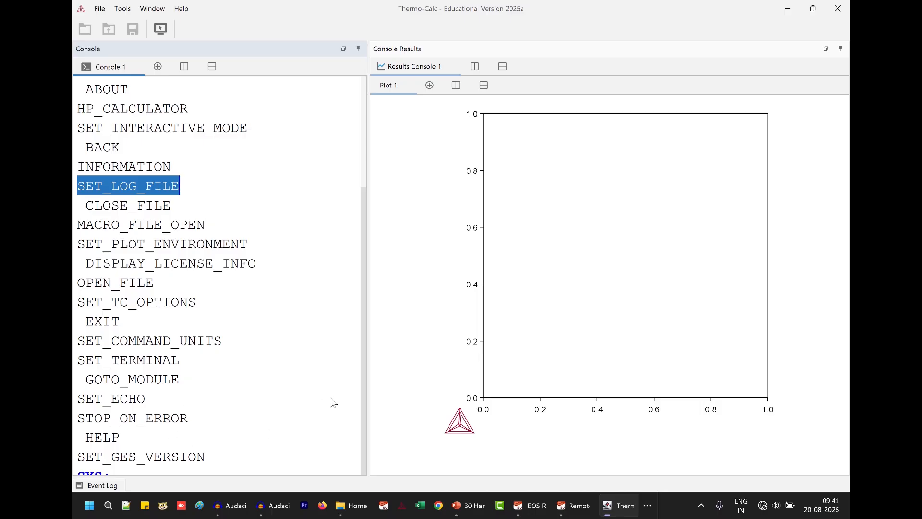
Step: Run set-log-file at the SYS prompt to start logging commands to a macro file
{"action": "left_click", "coordinate": [190, 458]}
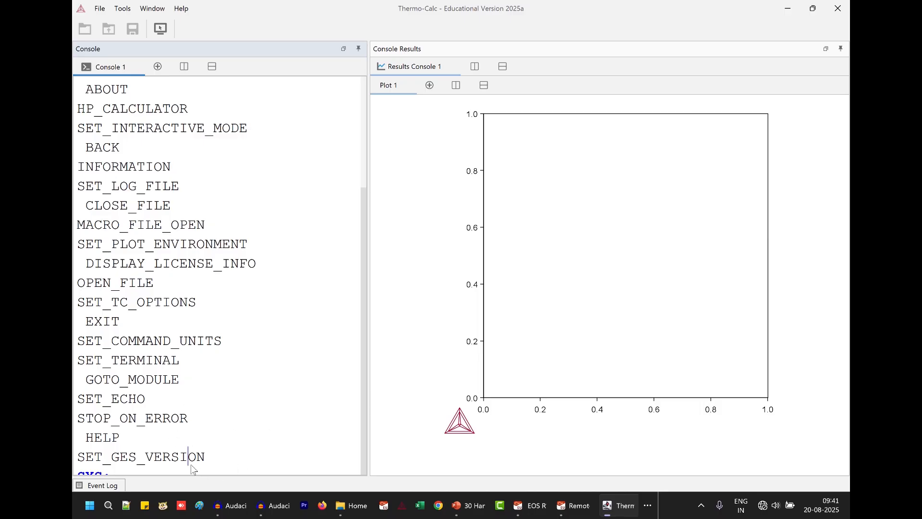
{"action": "key", "text": "Right"}
{"action": "key", "text": "Right"}
{"action": "key", "text": "Right"}
{"action": "key", "text": "Right"}
{"action": "key", "text": "Right"}
{"action": "type", "text": "set"}
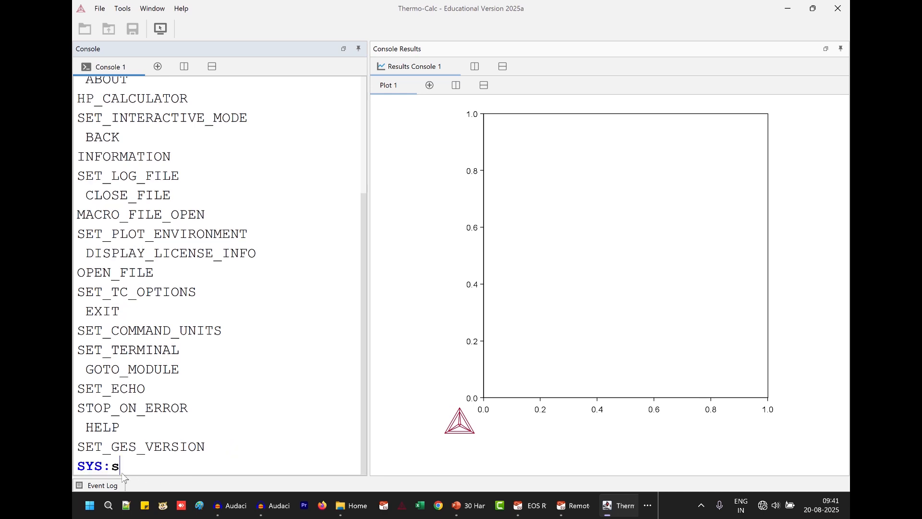
{"action": "type", "text": "-log-file"}
{"action": "key", "text": "Return"}
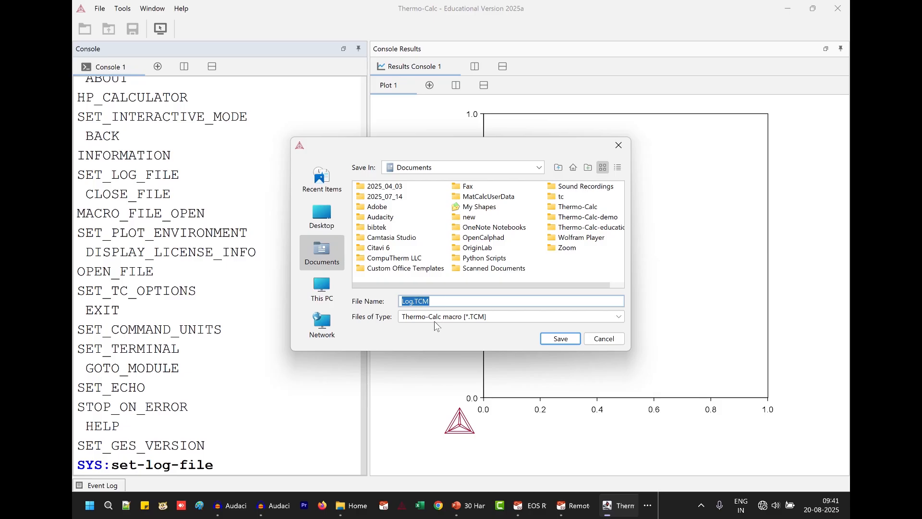
Step: Save the log file under the name ex1 in Documents and give it the heading fe-cr
{"action": "left_click", "coordinate": [415, 301]}
{"action": "key", "text": "BackSpace"}
{"action": "key", "text": "BackSpace"}
{"action": "key", "text": "BackSpace"}
{"action": "type", "text": "ex1"}
{"action": "left_click", "coordinate": [560, 340]}
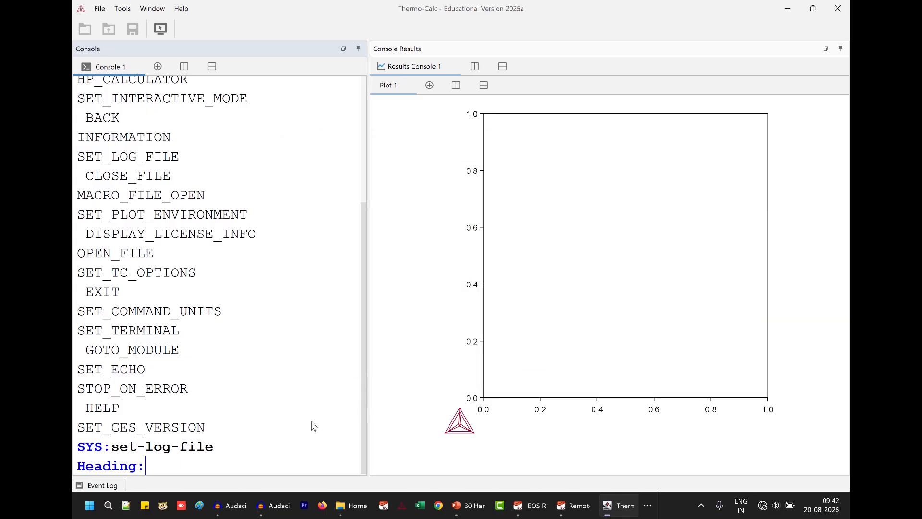
{"action": "type", "text": "fe-cr"}
{"action": "key", "text": "BackSpace"}
{"action": "key", "text": "Return"}
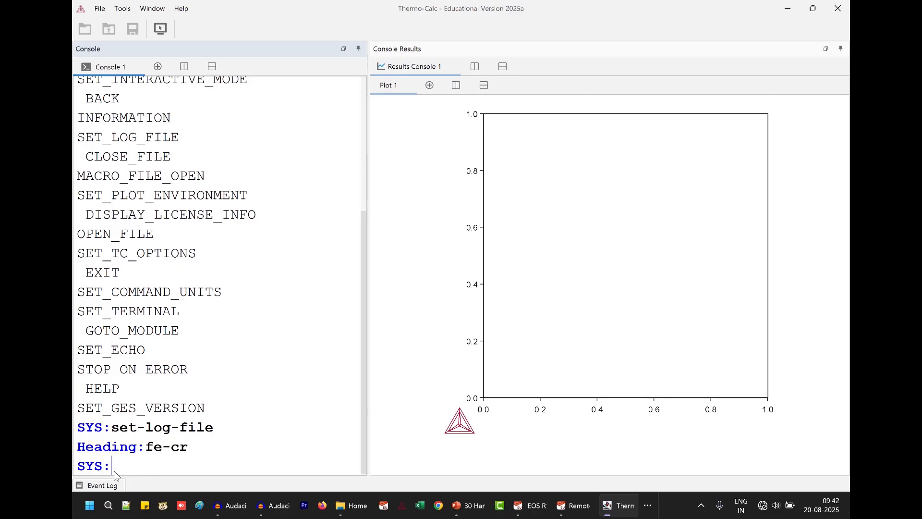
Step: Switch to the database module with the goto-module command, answering the module name with database
{"action": "type", "text": "goto-module"}
{"action": "key", "text": "Return"}
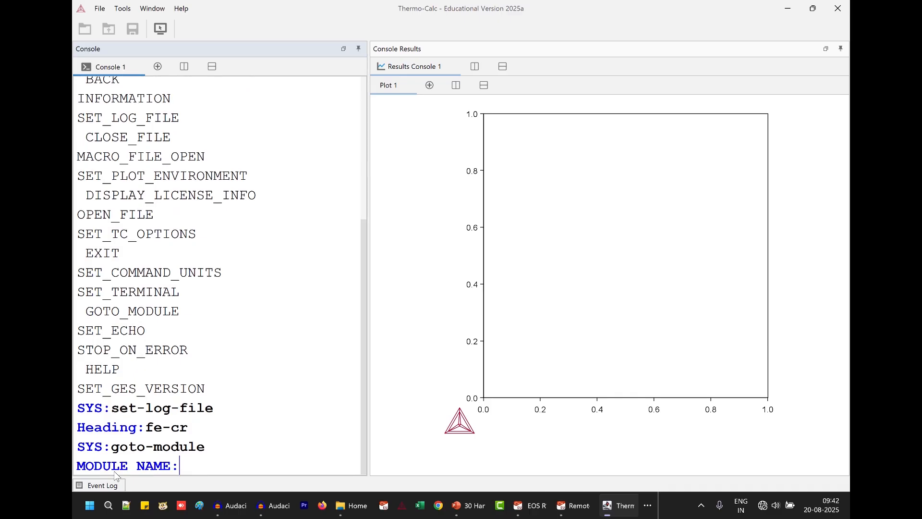
{"action": "type", "text": "database"}
{"action": "key", "text": "Return"}
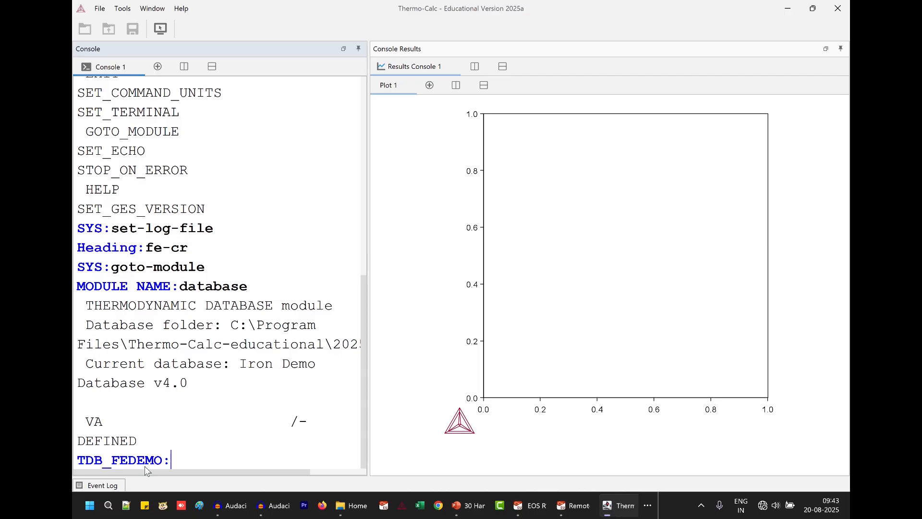
Step: Define the system with the elements fe and cr using define-system
{"action": "type", "text": "define-system"}
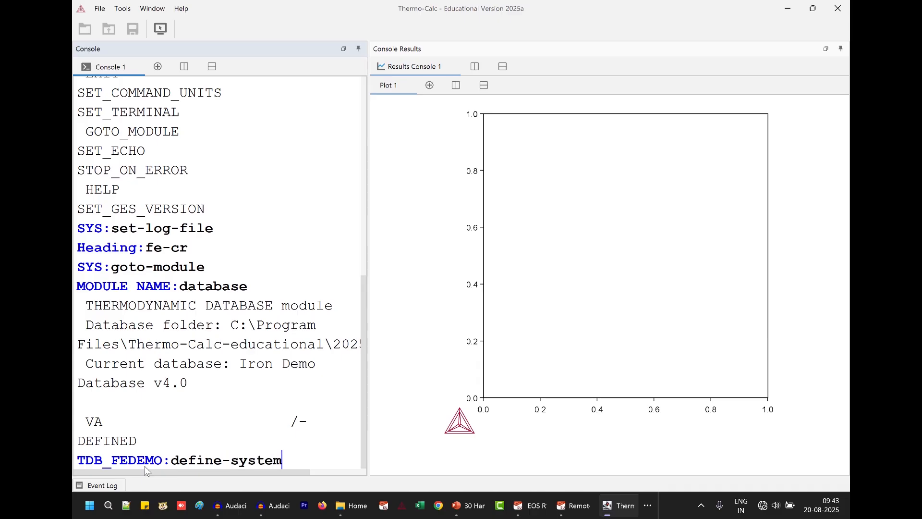
{"action": "key", "text": "Return"}
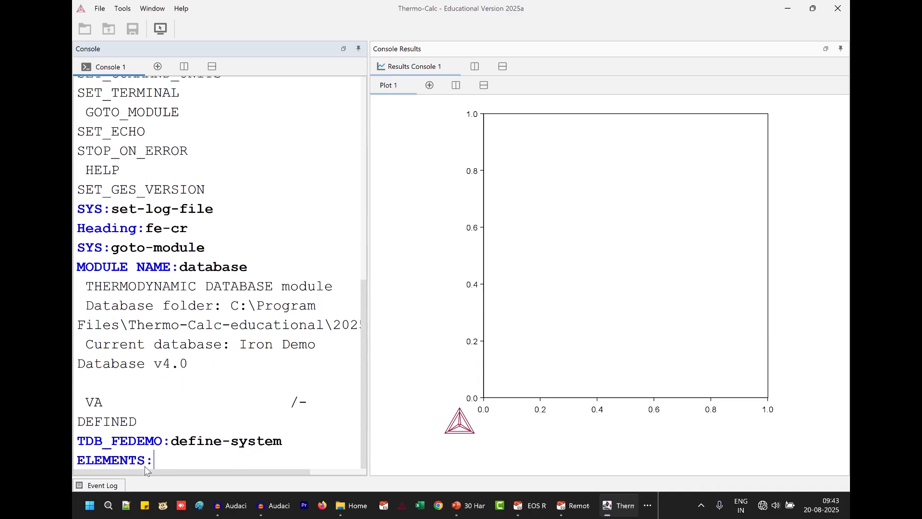
{"action": "type", "text": "fe cr"}
{"action": "key", "text": "Return"}
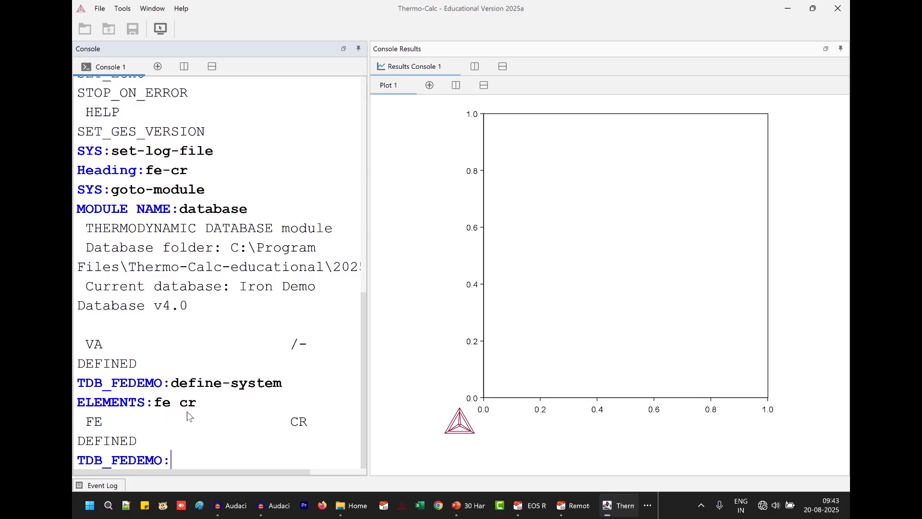
Step: Retrieve the thermodynamic data for the Fe-Cr system with get-data and review the console output
{"action": "type", "text": "get-data"}
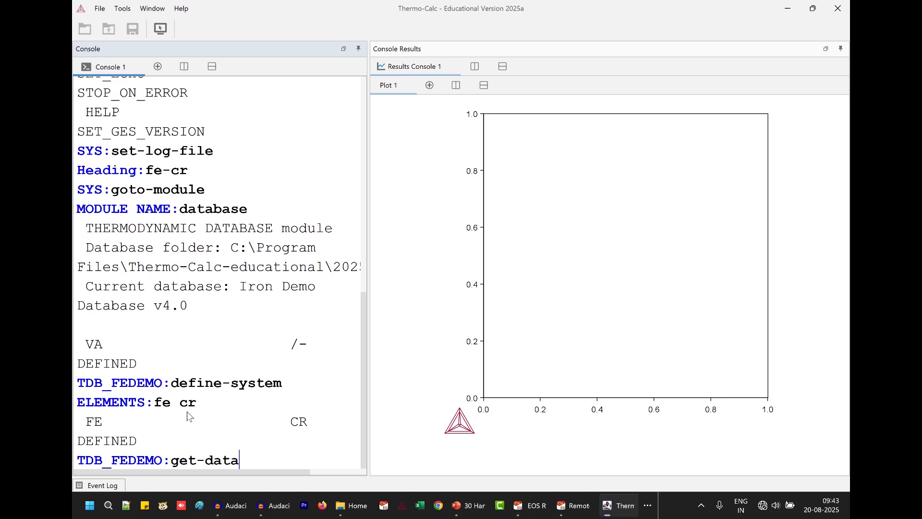
{"action": "key", "text": "Return"}
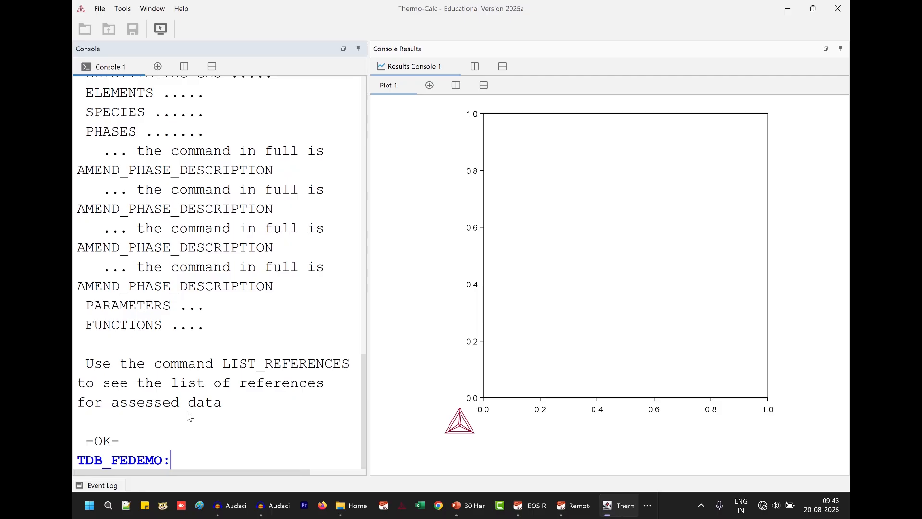
{"action": "left_click_drag", "start_coordinate": [366, 334], "coordinate": [367, 380]}
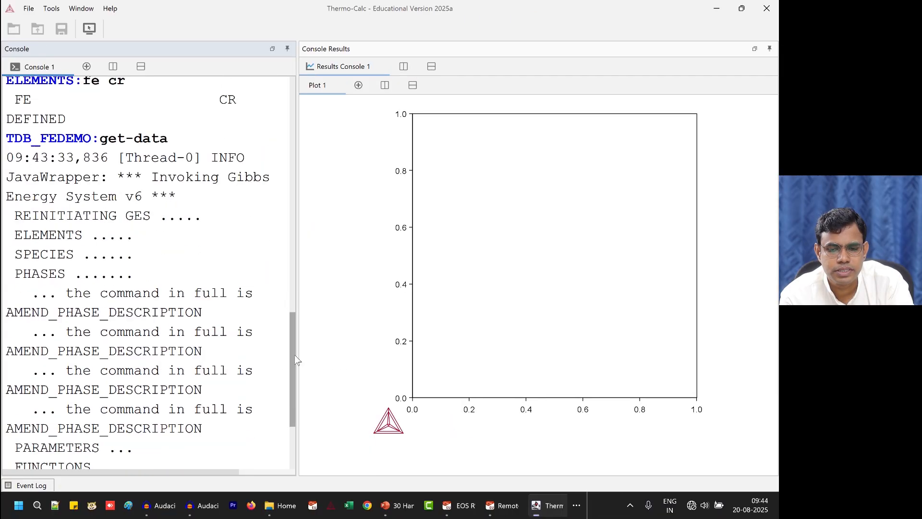
{"action": "left_click_drag", "start_coordinate": [295, 379], "coordinate": [294, 405]}
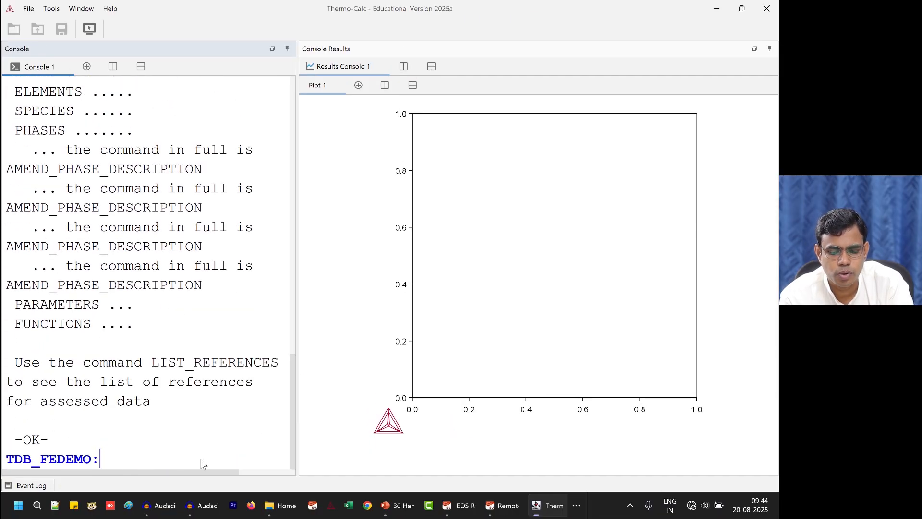
Step: Switch from the database module to the POLY module with goto poly
{"action": "type", "text": "go"}
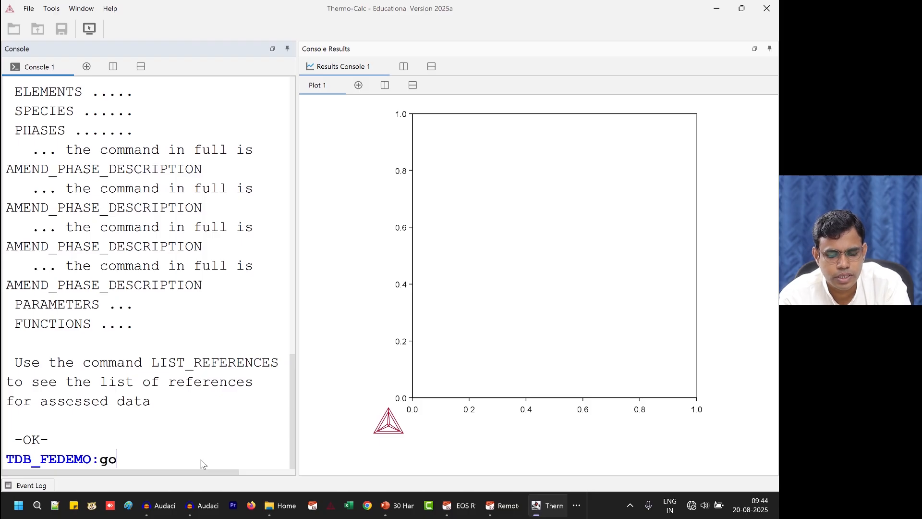
{"action": "type", "text": "to"}
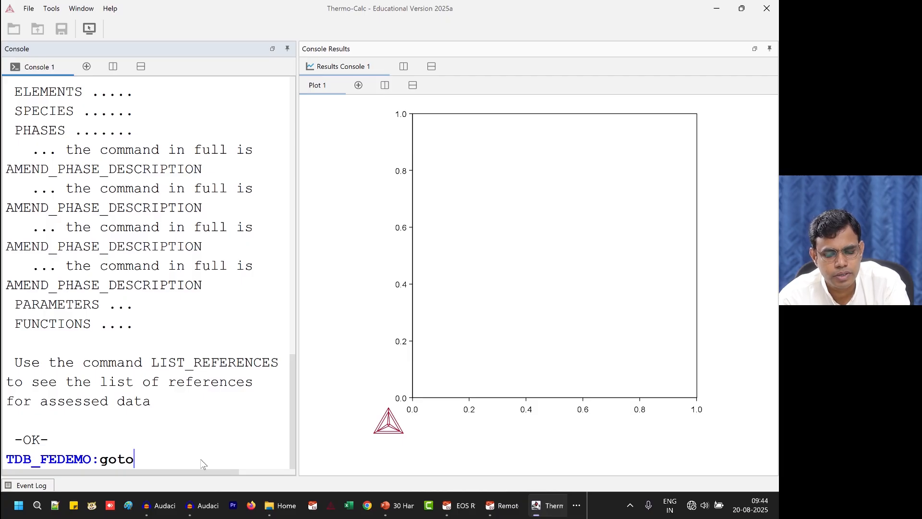
{"action": "type", "text": " poly"}
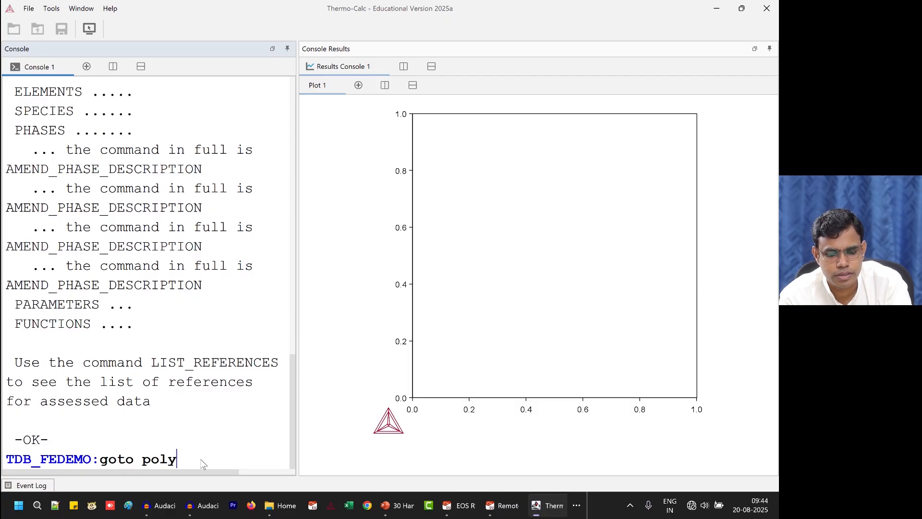
{"action": "key", "text": "Return"}
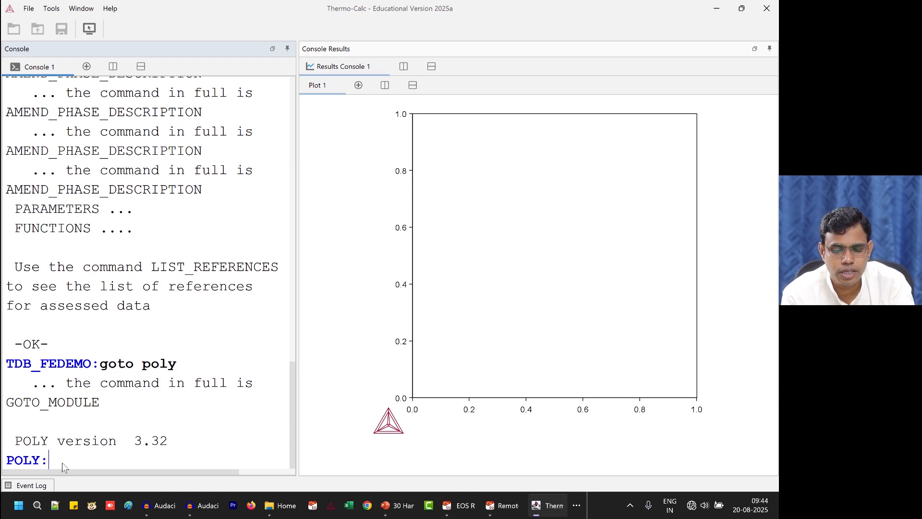
Step: Set the pressure condition p with set-condition, accepting the default value of 100000
{"action": "type", "text": "set"}
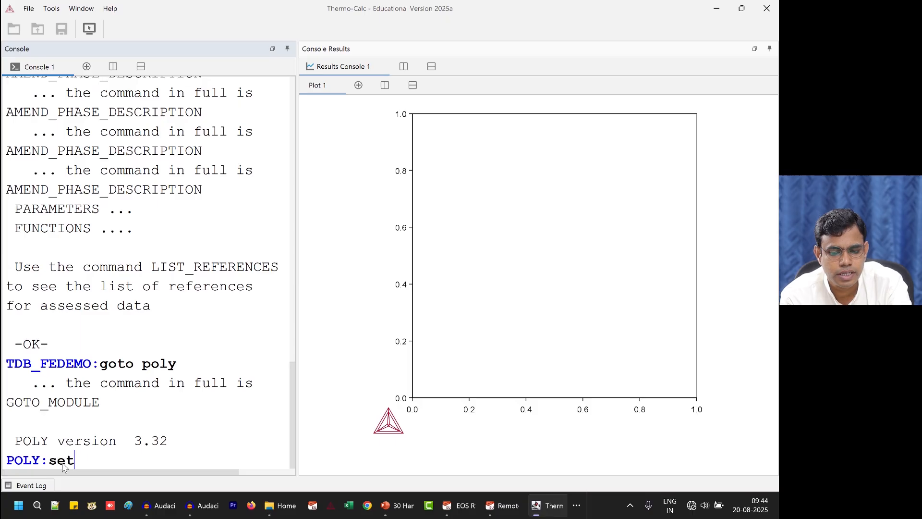
{"action": "type", "text": "-condit"}
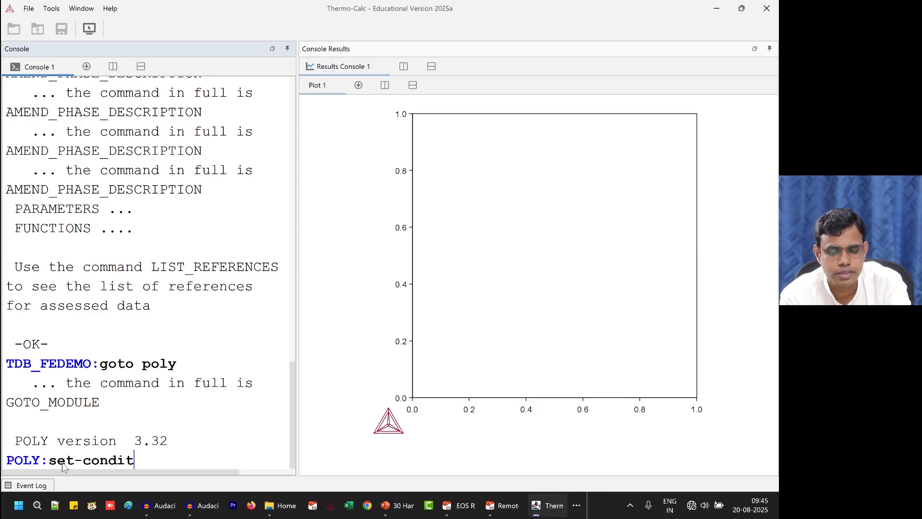
{"action": "type", "text": "ion"}
{"action": "key", "text": "Return"}
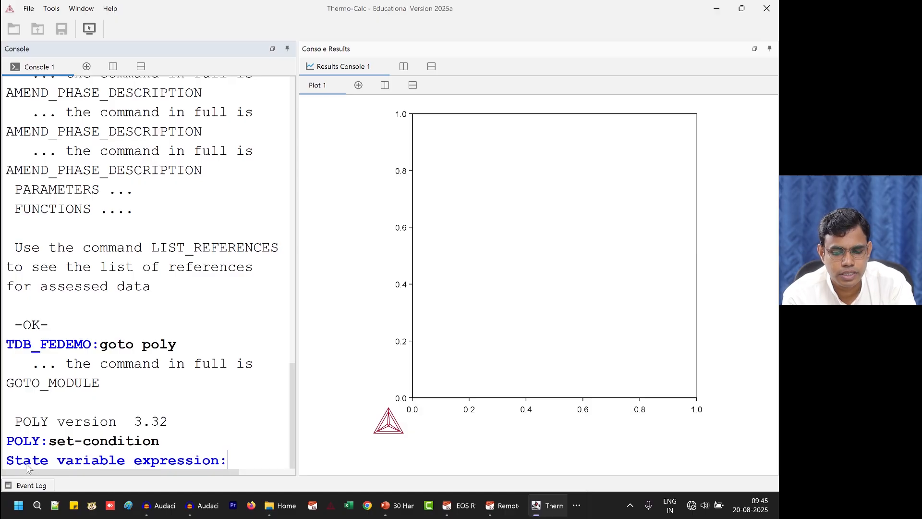
{"action": "type", "text": "p"}
{"action": "key", "text": "Return"}
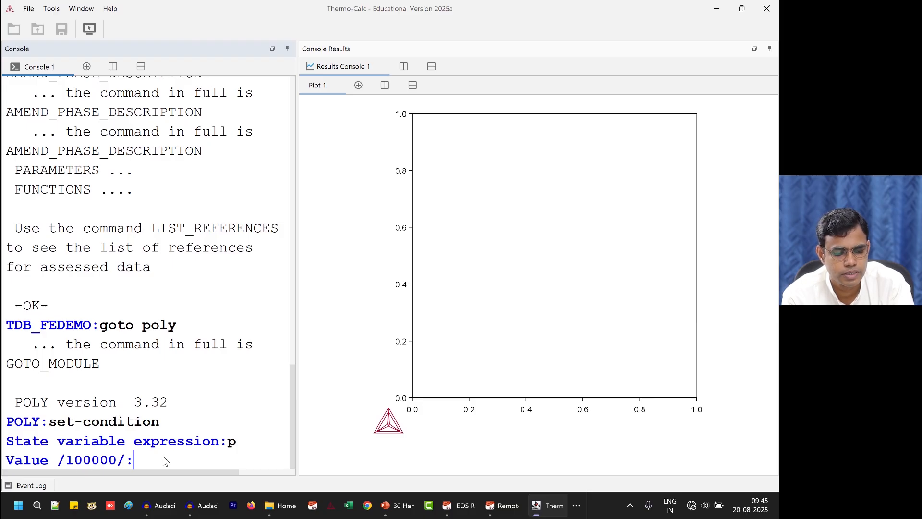
{"action": "key", "text": "Return"}
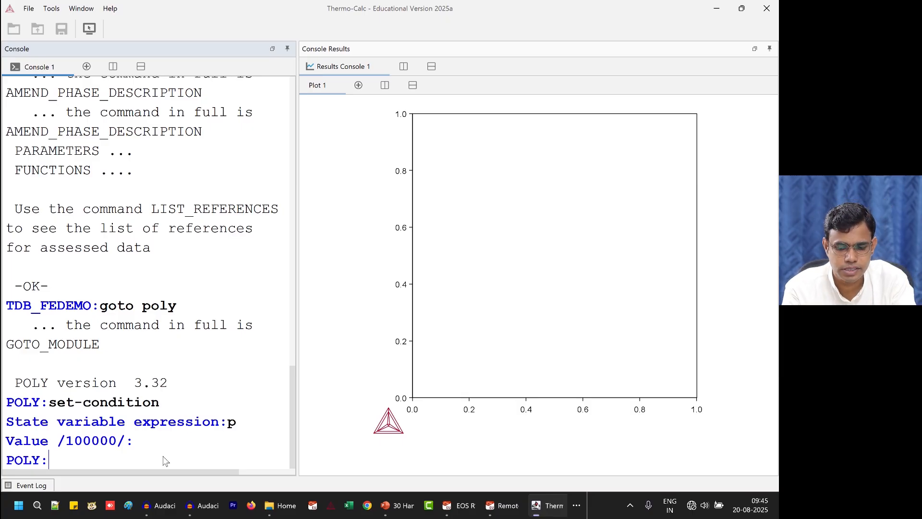
Step: Set the temperature and chromium mass fraction conditions in one set-condition command: t=1500 and w(cr)=0.45
{"action": "type", "text": "set-c"}
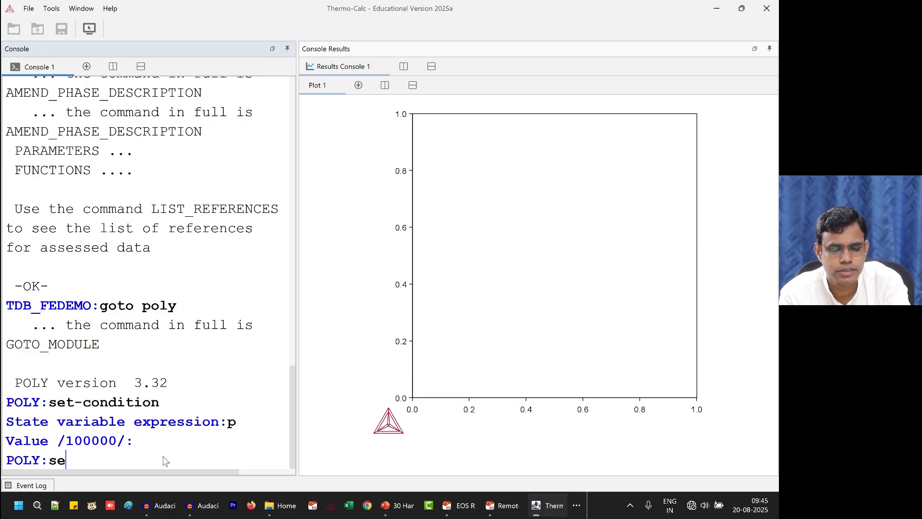
{"action": "type", "text": "ondition"}
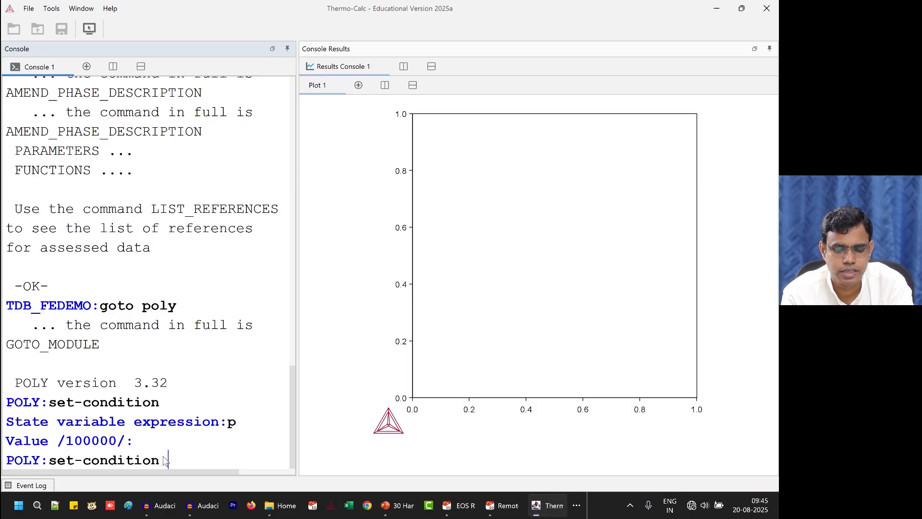
{"action": "type", "text": " t=1500"}
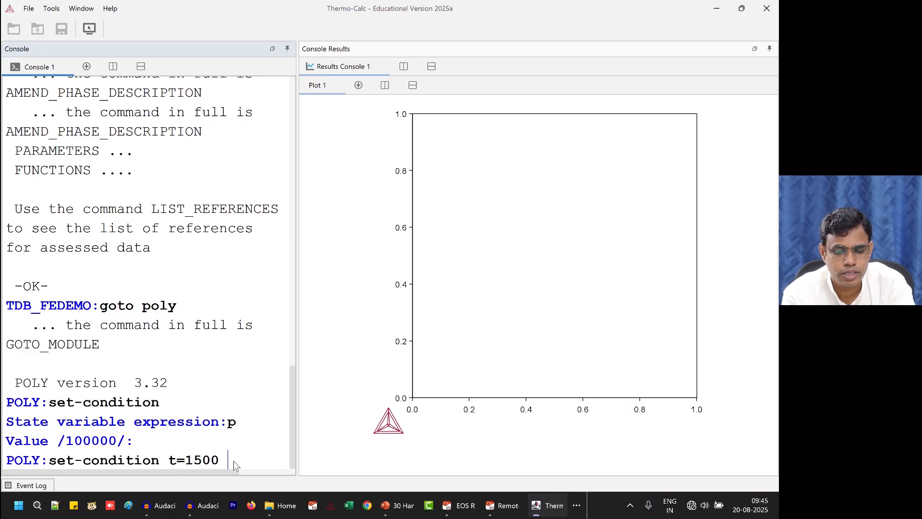
{"action": "type", "text": "w("}
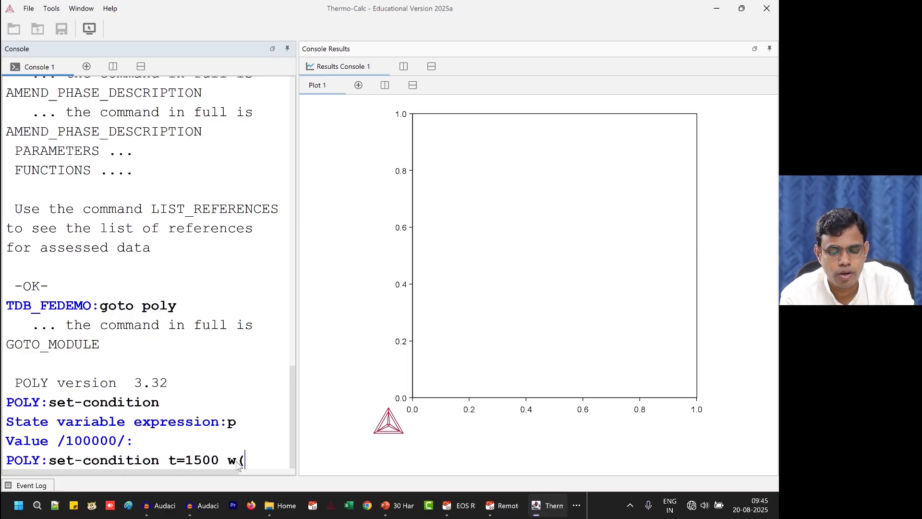
{"action": "type", "text": "cr)="}
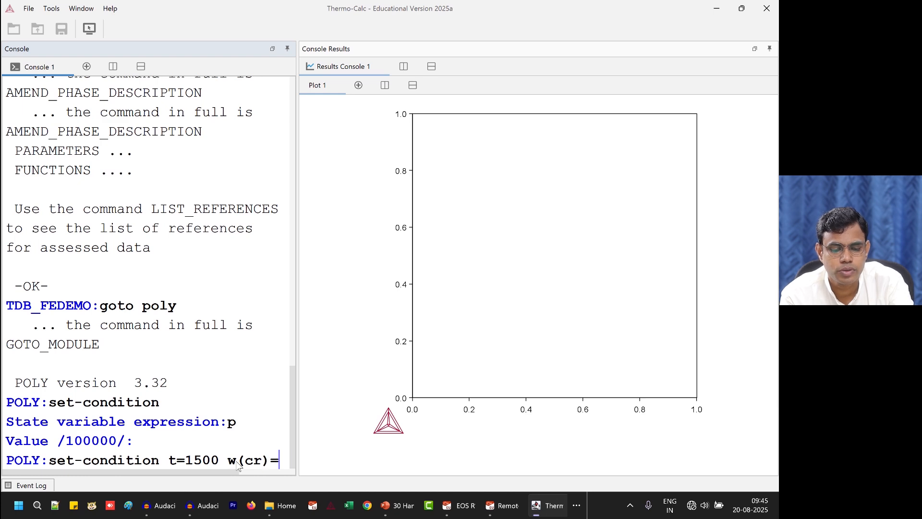
{"action": "type", "text": "0.45"}
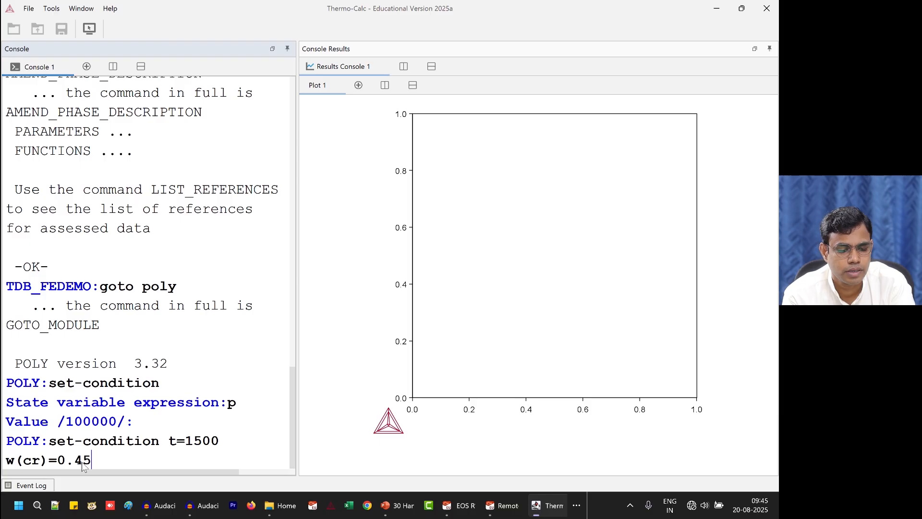
{"action": "key", "text": "Return"}
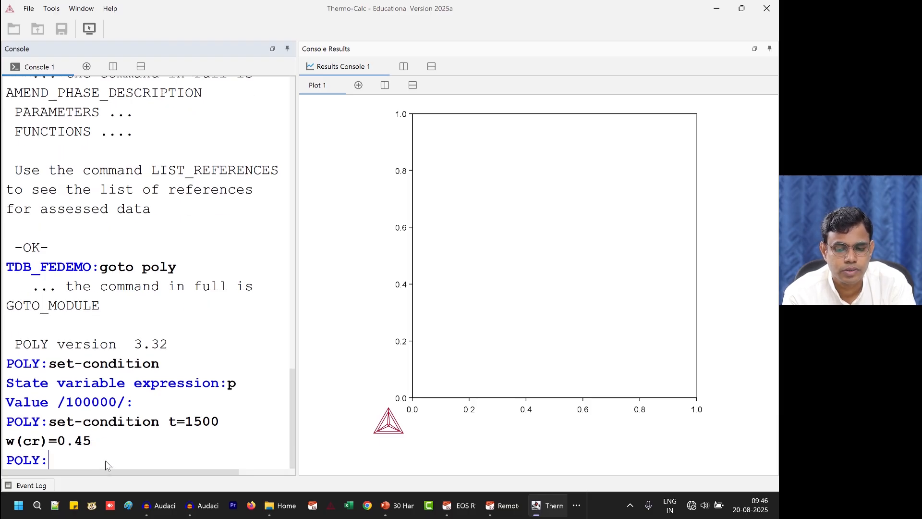
Step: List the defined conditions with list-condition, and set the system size with set-condition n=1
{"action": "type", "text": "list-condition"}
{"action": "key", "text": "Return"}
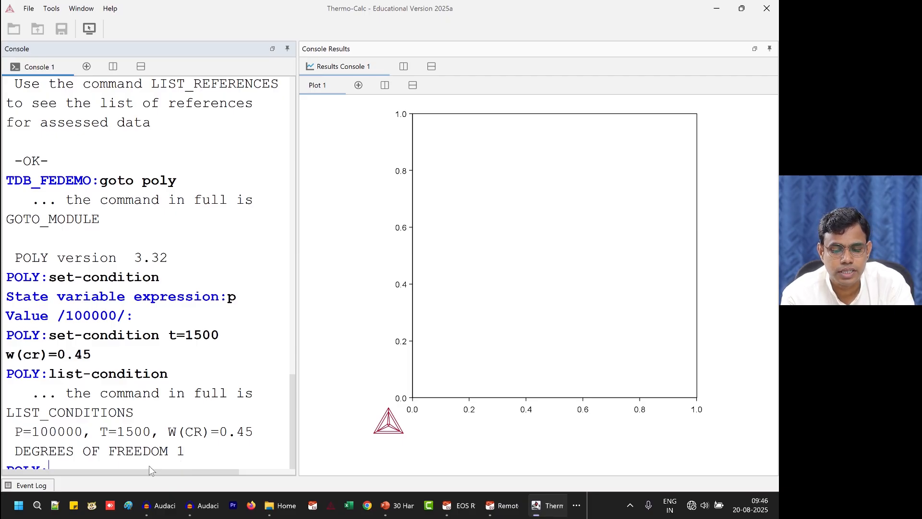
{"action": "type", "text": "set"}
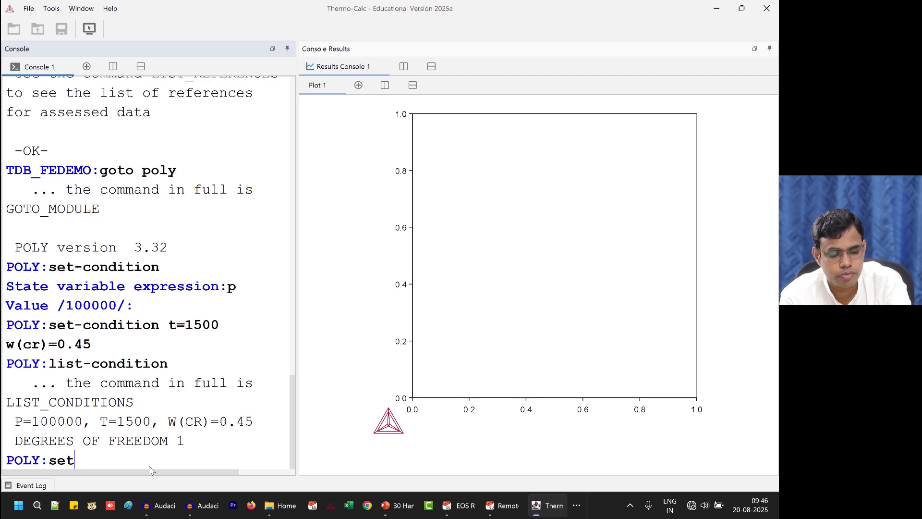
{"action": "type", "text": "-condi"}
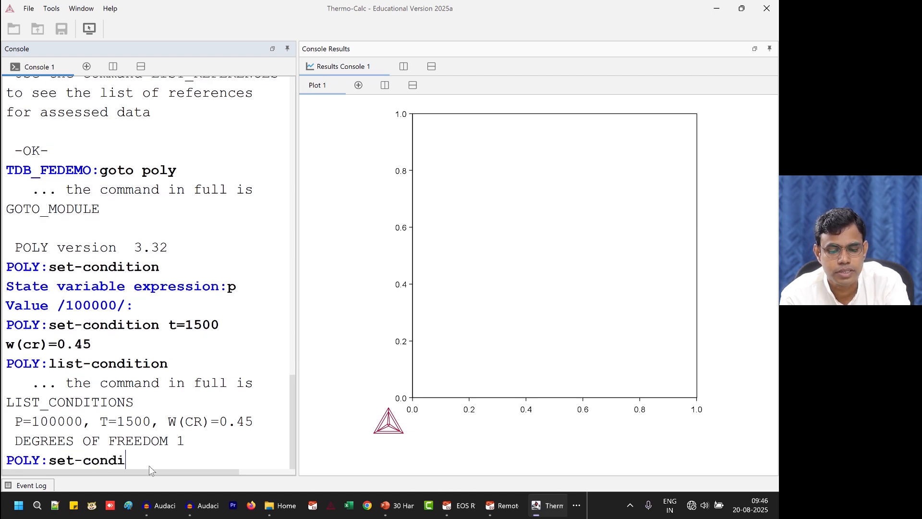
{"action": "type", "text": "tion n=1"}
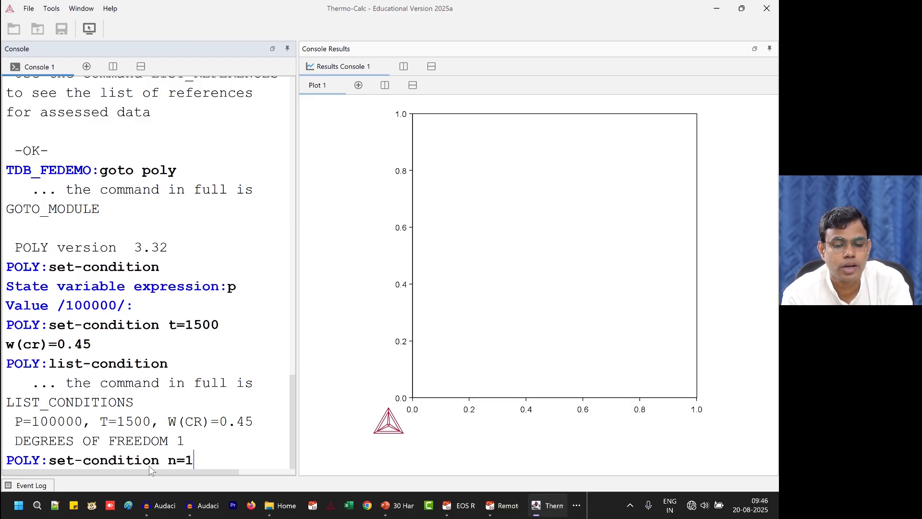
{"action": "key", "text": "Return"}
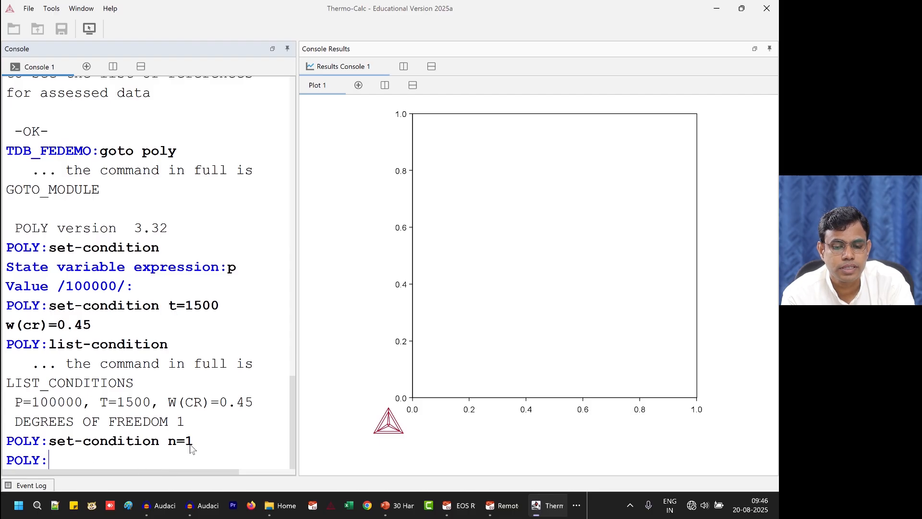
Step: List the defined conditions with list-condition to check the degrees of freedom
{"action": "type", "text": "l"}
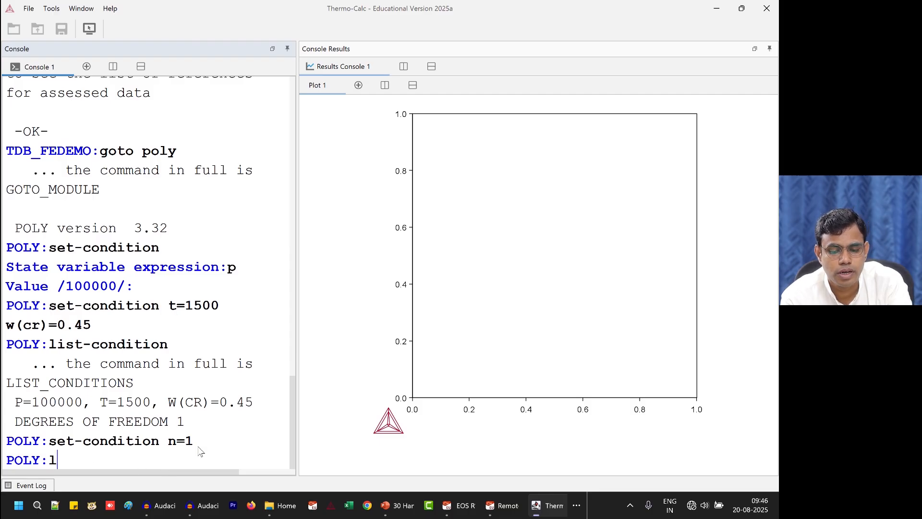
{"action": "type", "text": "ist-condition"}
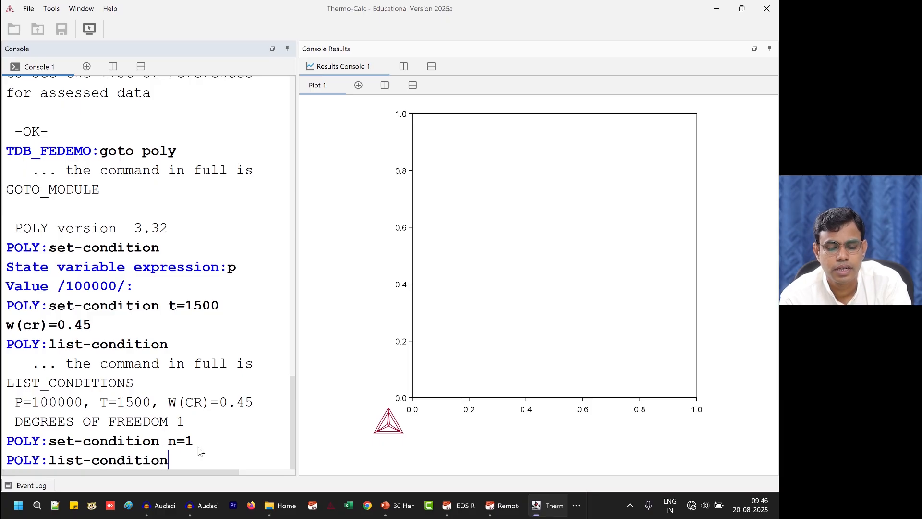
{"action": "key", "text": "Return"}
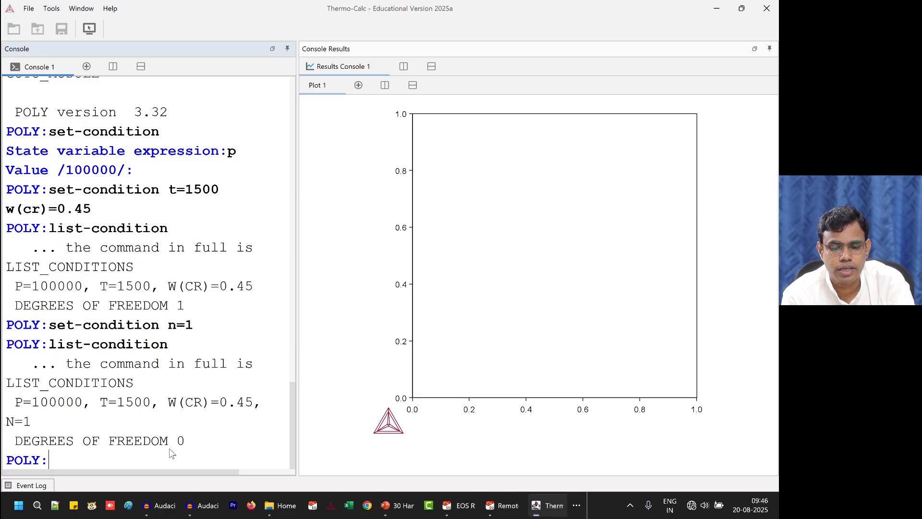
Step: Calculate the equilibrium for the defined conditions with compute-equilibrium
{"action": "type", "text": "comp"}
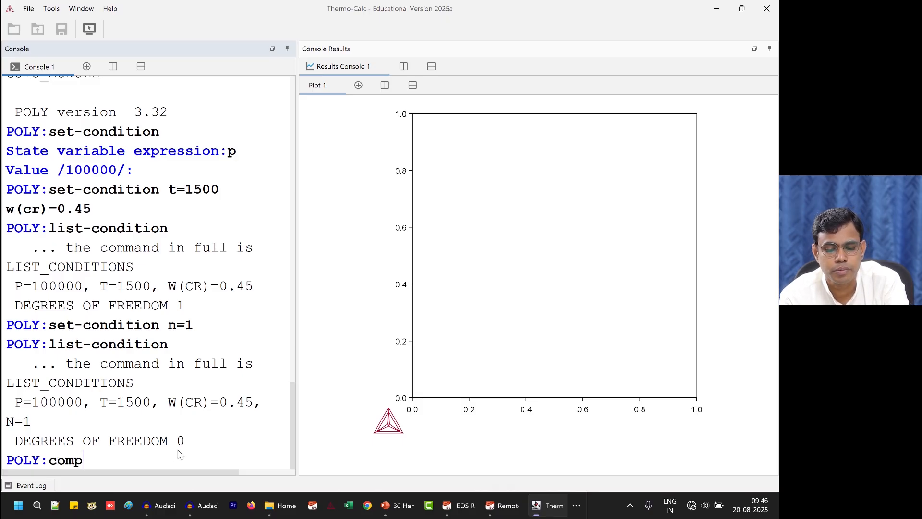
{"action": "type", "text": "ute-eq"}
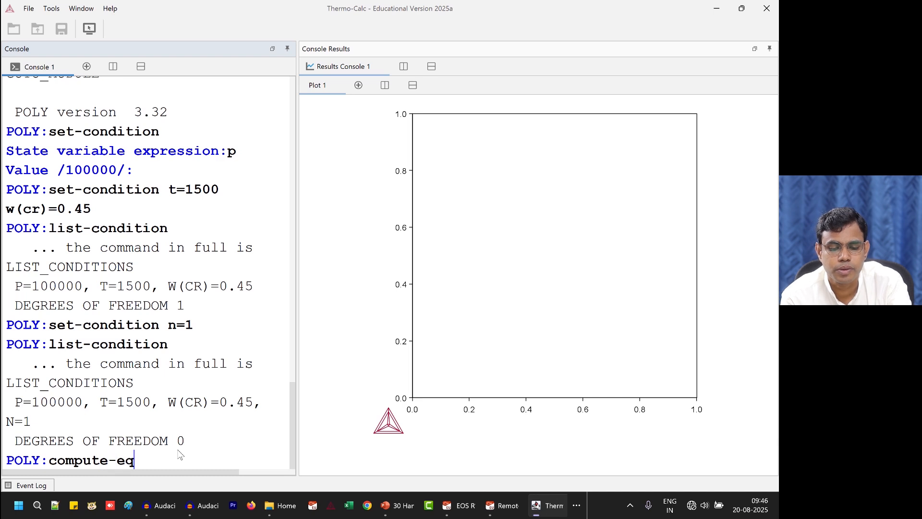
{"action": "type", "text": "uilibrium"}
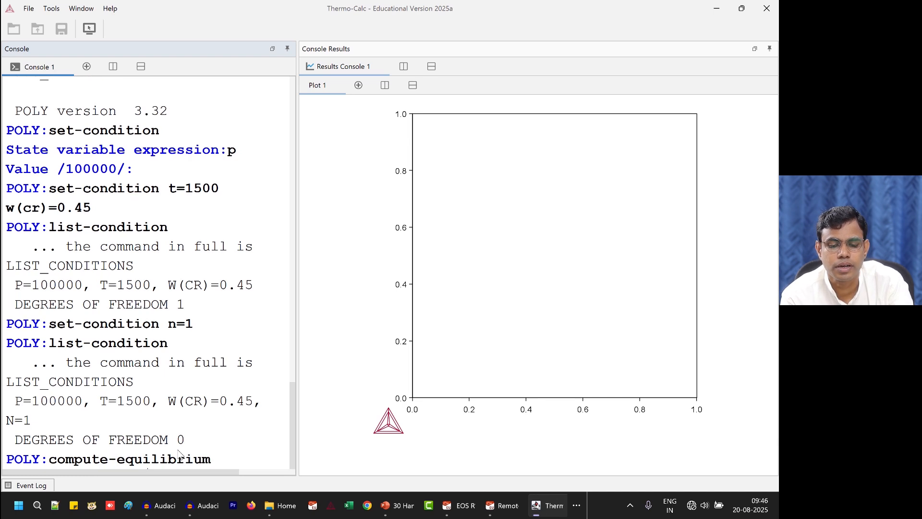
{"action": "key", "text": "Return"}
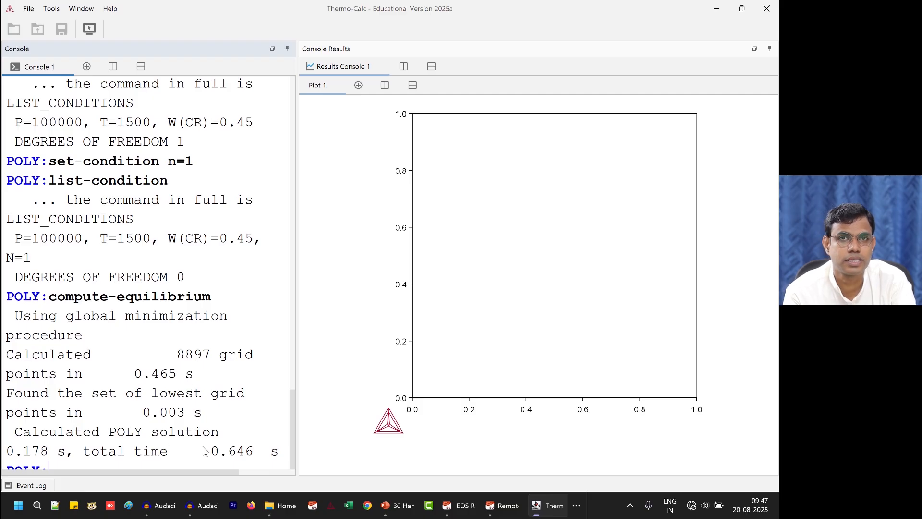
Step: Display the calculated equilibrium with list-equilibrium, accepting the default SCREEN output and VWCS options
{"action": "type", "text": "list"}
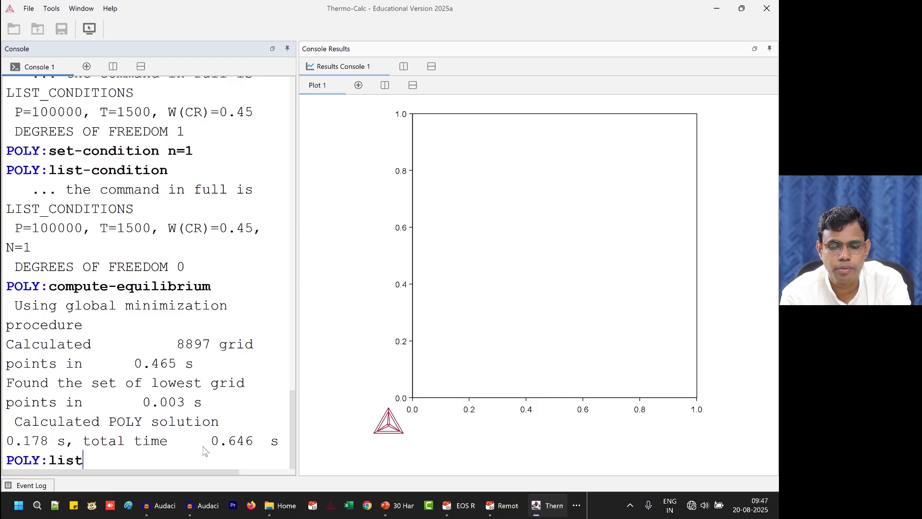
{"action": "type", "text": "-e"}
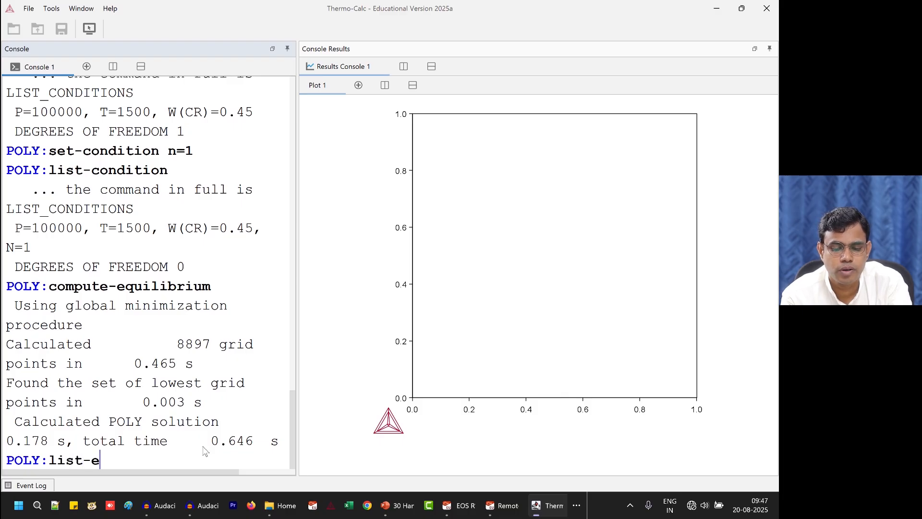
{"action": "type", "text": "quilibrium"}
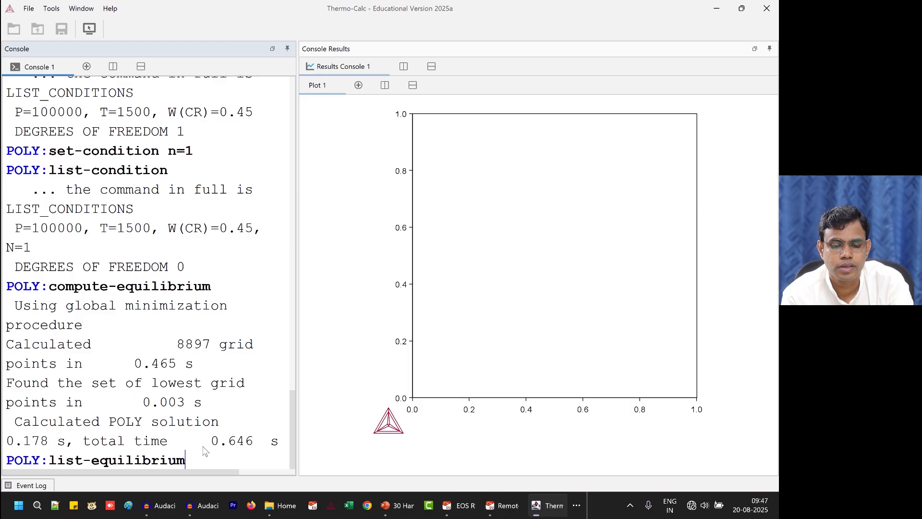
{"action": "key", "text": "Return"}
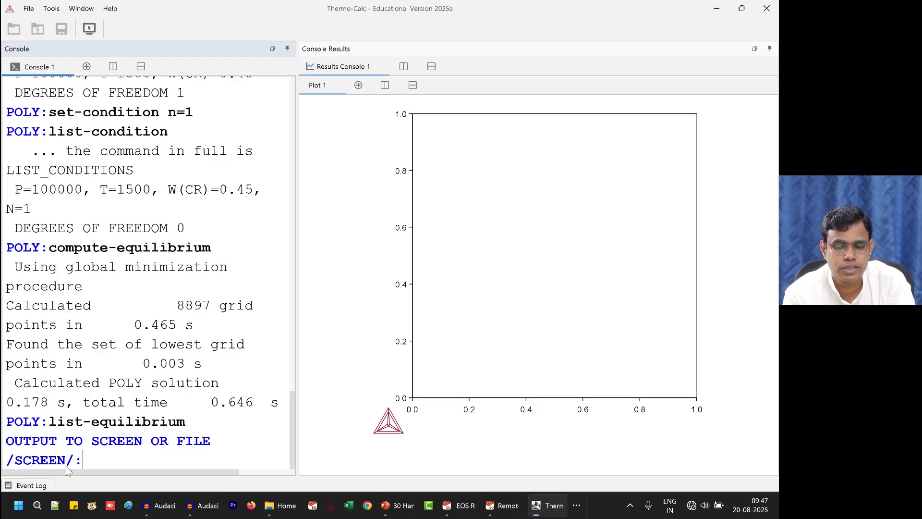
{"action": "key", "text": "Return"}
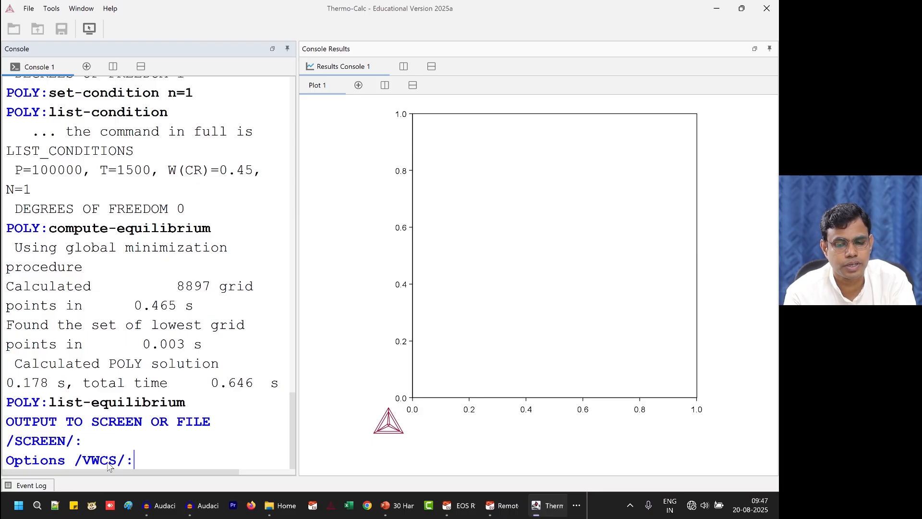
{"action": "key", "text": "Return"}
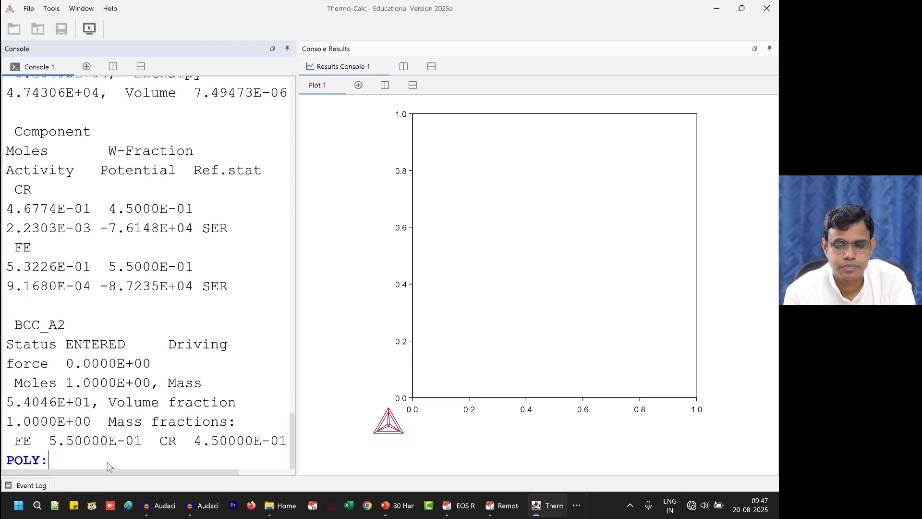
Step: Widen the console pane and examine the equilibrium listing's conditions, system properties, component table and stable phase data
{"action": "left_click_drag", "start_coordinate": [297, 297], "coordinate": [633, 263]}
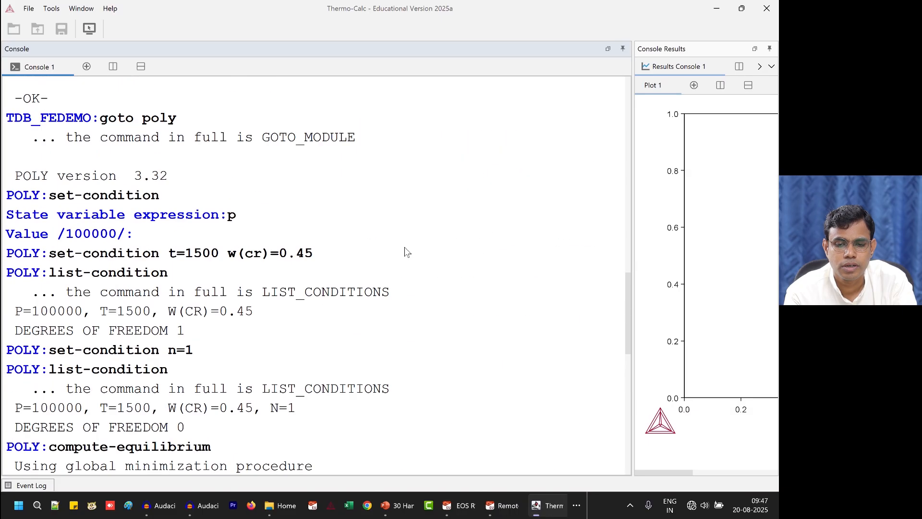
{"action": "scroll", "coordinate": [406, 252], "scroll_direction": "up", "scroll_amount": 2}
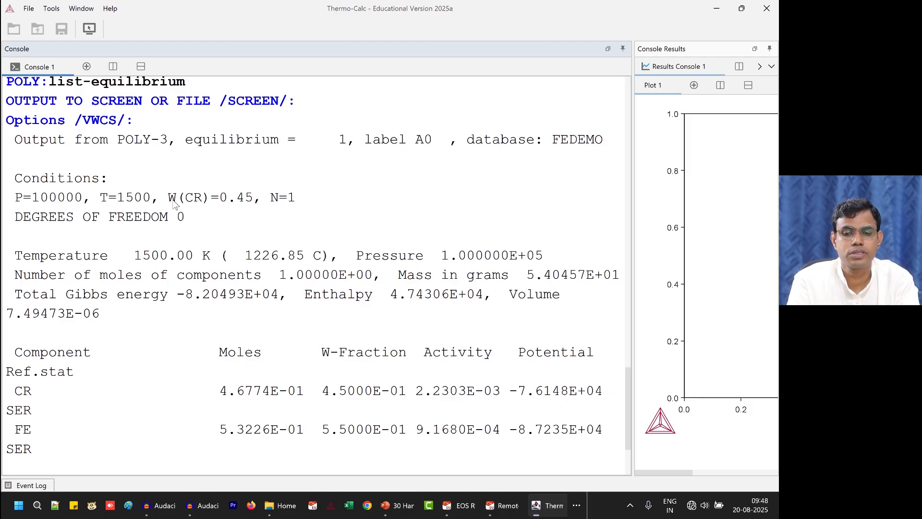
{"action": "scroll", "coordinate": [190, 292], "scroll_direction": "down", "scroll_amount": 2}
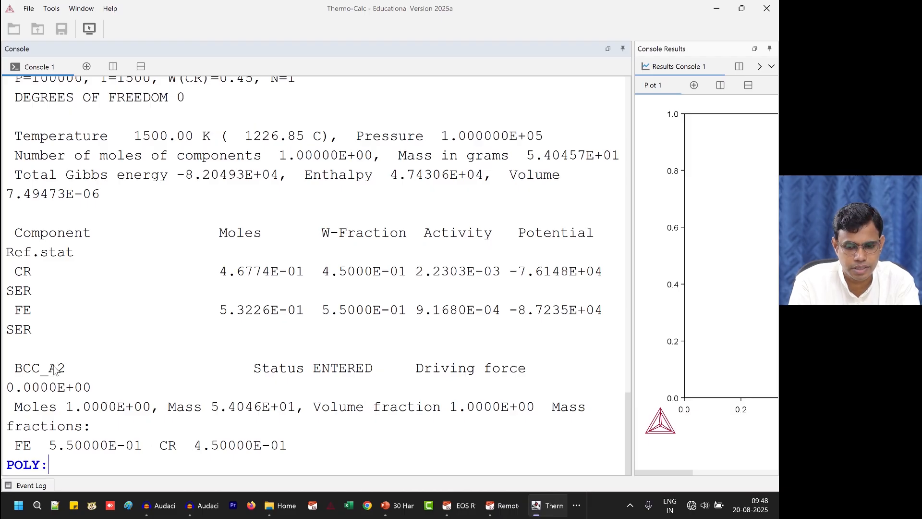
{"action": "left_click", "coordinate": [85, 438]}
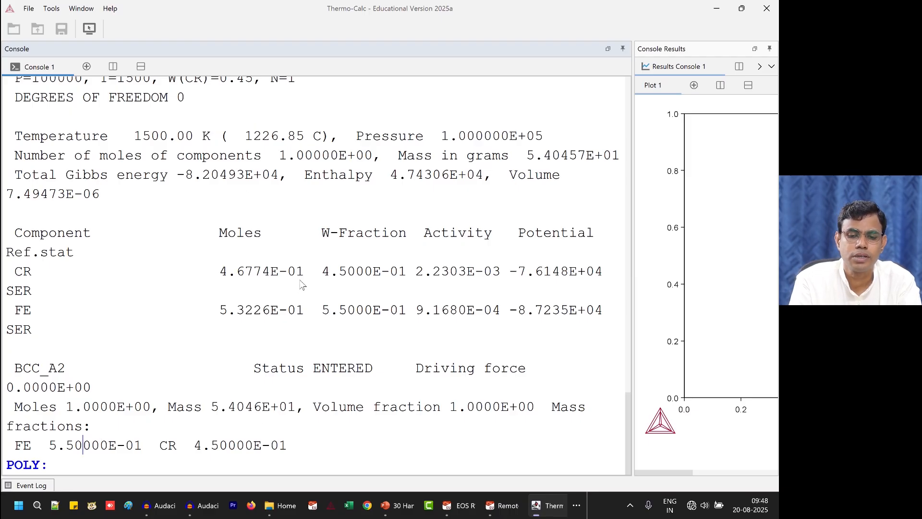
{"action": "scroll", "coordinate": [302, 285], "scroll_direction": "up", "scroll_amount": 15}
{"action": "scroll", "coordinate": [302, 284], "scroll_direction": "down", "scroll_amount": 15}
{"action": "scroll", "coordinate": [302, 285], "scroll_direction": "up", "scroll_amount": 3}
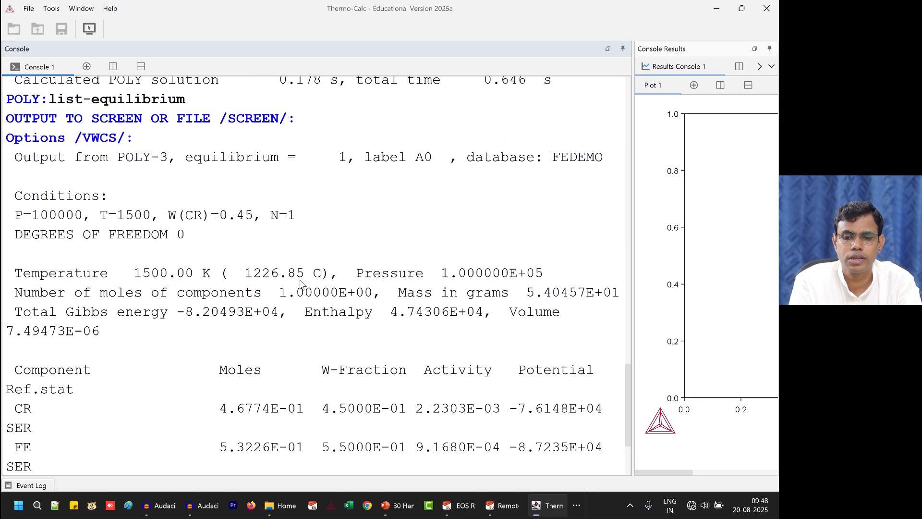
{"action": "scroll", "coordinate": [302, 284], "scroll_direction": "up", "scroll_amount": 1}
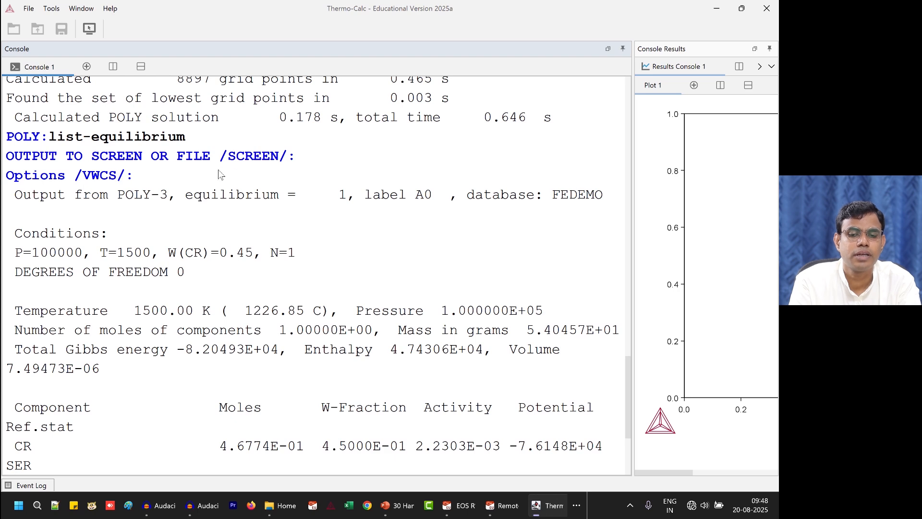
{"action": "scroll", "coordinate": [250, 271], "scroll_direction": "down", "scroll_amount": 3}
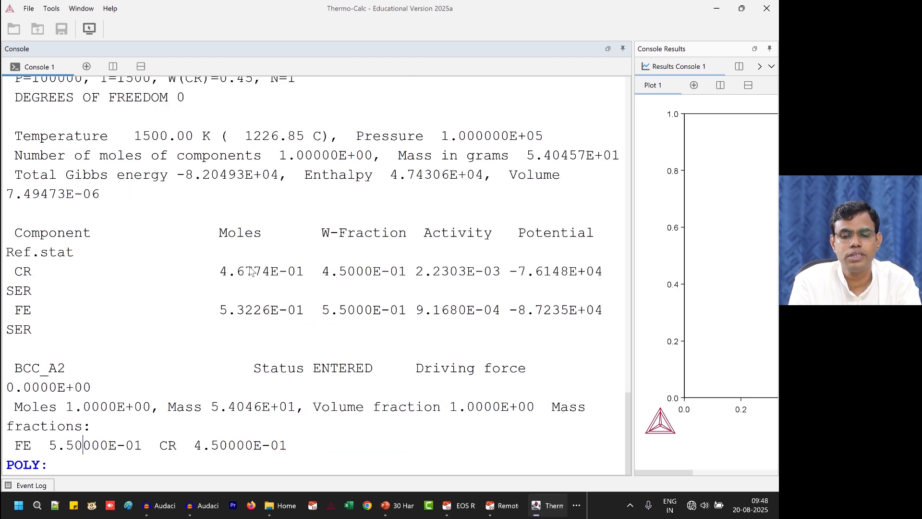
Step: Run list-equilibrium again at the POLY prompt, choosing file as the output destination
{"action": "left_click", "coordinate": [104, 465]}
{"action": "type", "text": "list-equilibrium"}
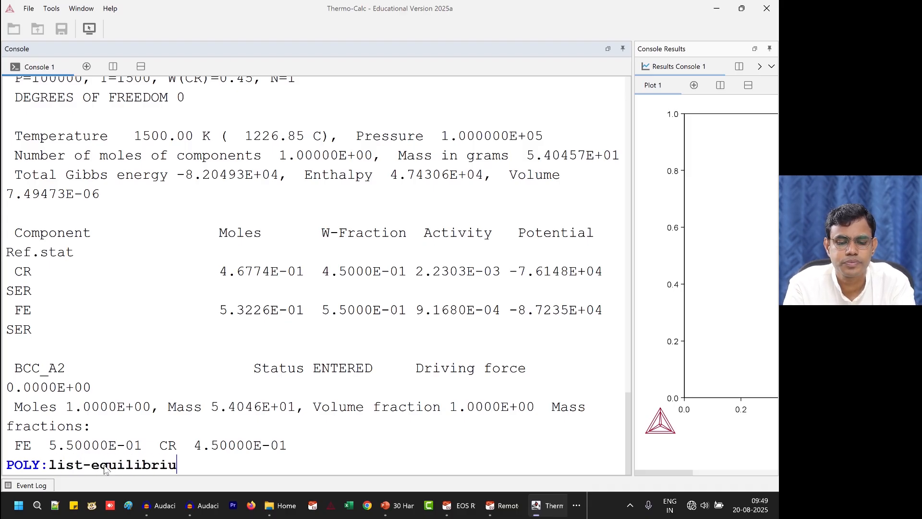
{"action": "key", "text": "Return"}
{"action": "type", "text": "file"}
{"action": "key", "text": "Return"}
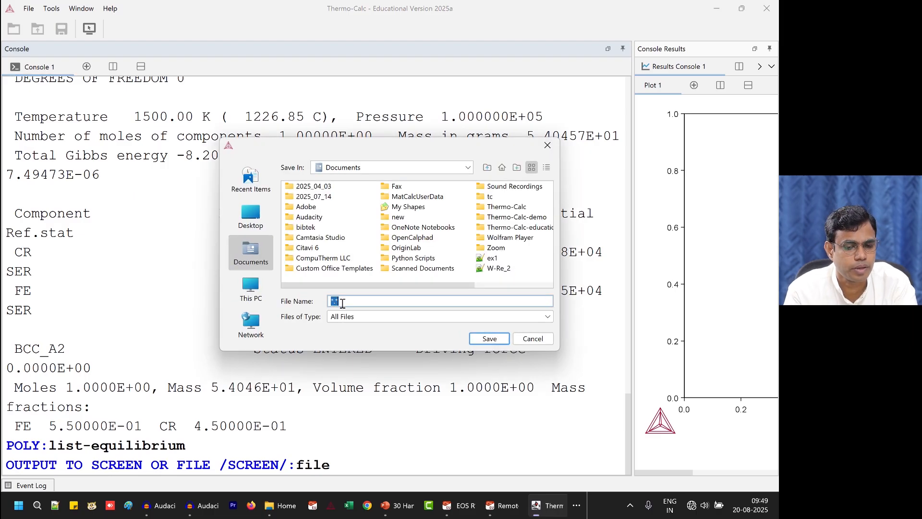
Step: Save the equilibrium listing as result1.txt in the Documents folder, accepting the default VWCS options
{"action": "left_click", "coordinate": [357, 321]}
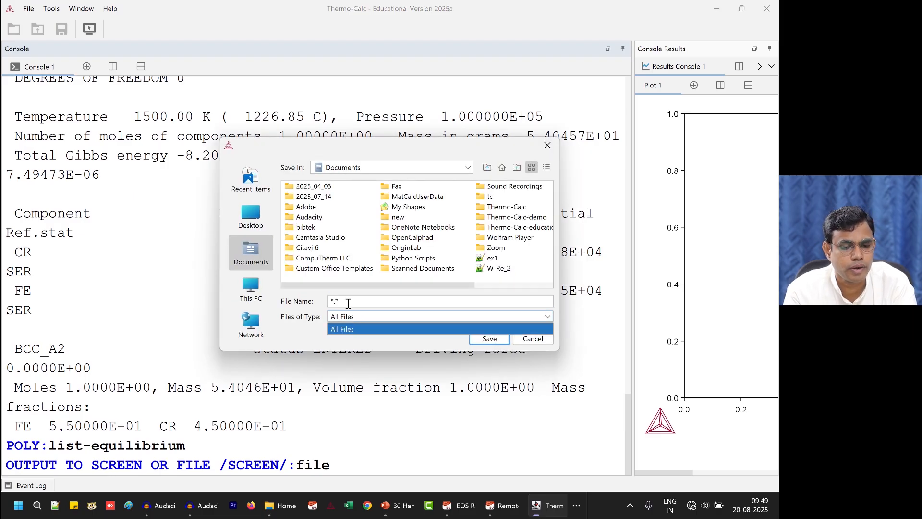
{"action": "left_click", "coordinate": [347, 301]}
{"action": "left_click", "coordinate": [347, 301]}
{"action": "key", "text": "BackSpace"}
{"action": "key", "text": "BackSpace"}
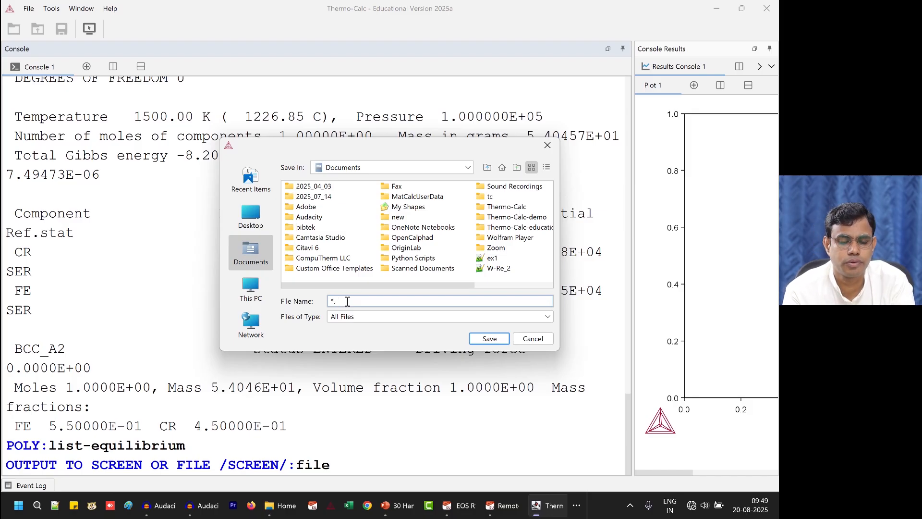
{"action": "type", "text": ".txt"}
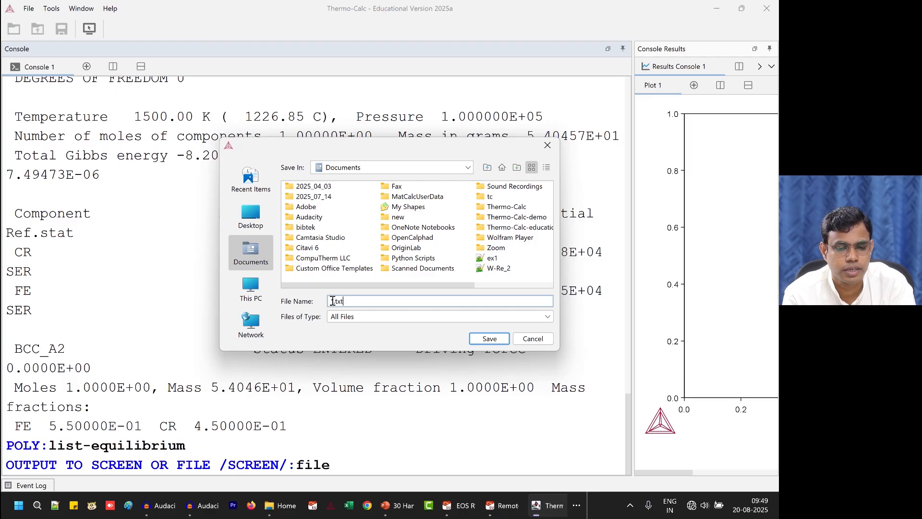
{"action": "key", "text": "BackSpace"}
{"action": "type", "text": "result1"}
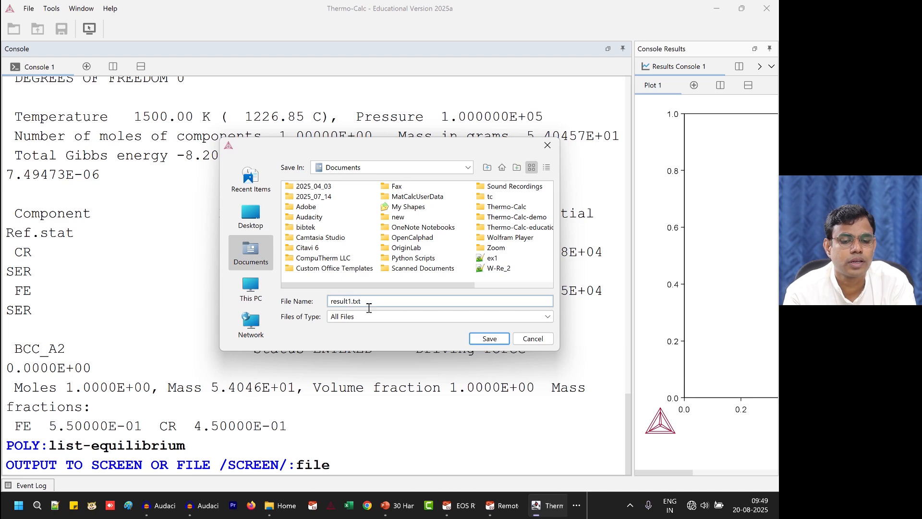
{"action": "left_click", "coordinate": [490, 338]}
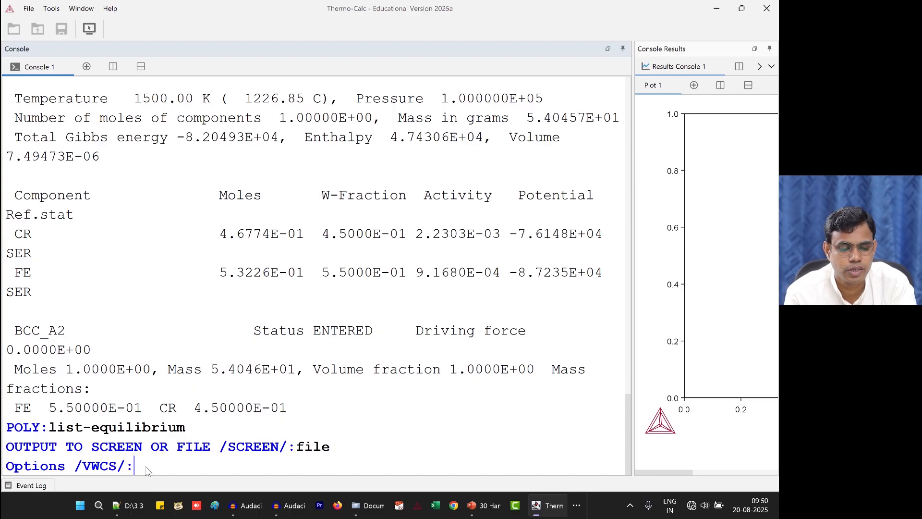
{"action": "key", "text": "Return"}
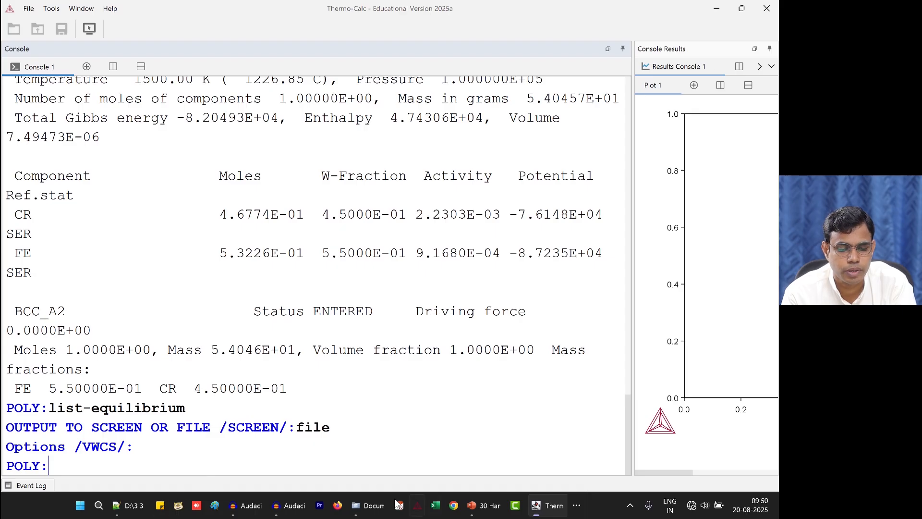
Step: Switch to File Explorer and open result1.txt from the Documents folder
{"action": "left_click", "coordinate": [368, 505]}
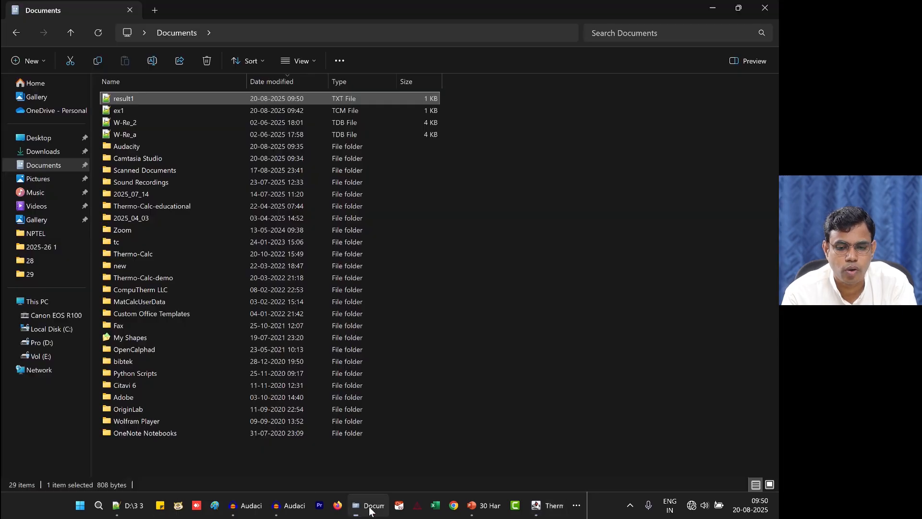
{"action": "left_click", "coordinate": [118, 109]}
{"action": "left_click", "coordinate": [121, 99]}
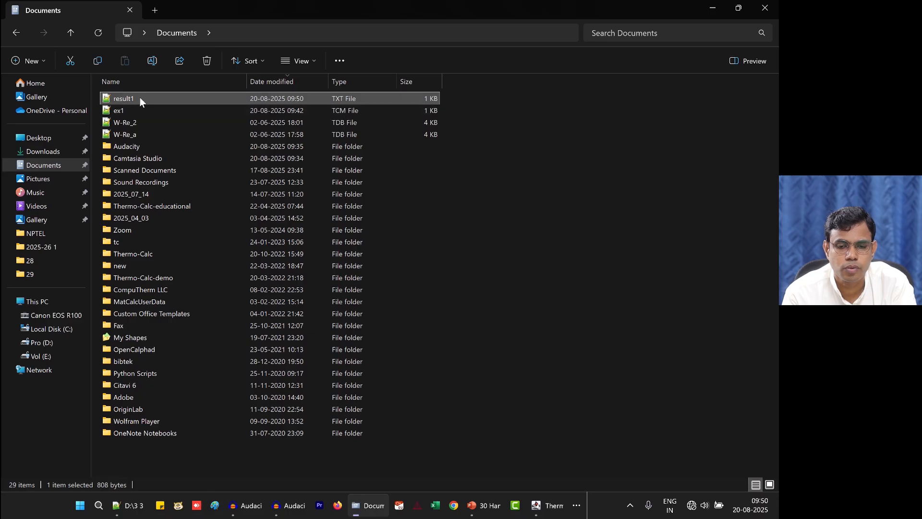
{"action": "double_click", "coordinate": [140, 98]}
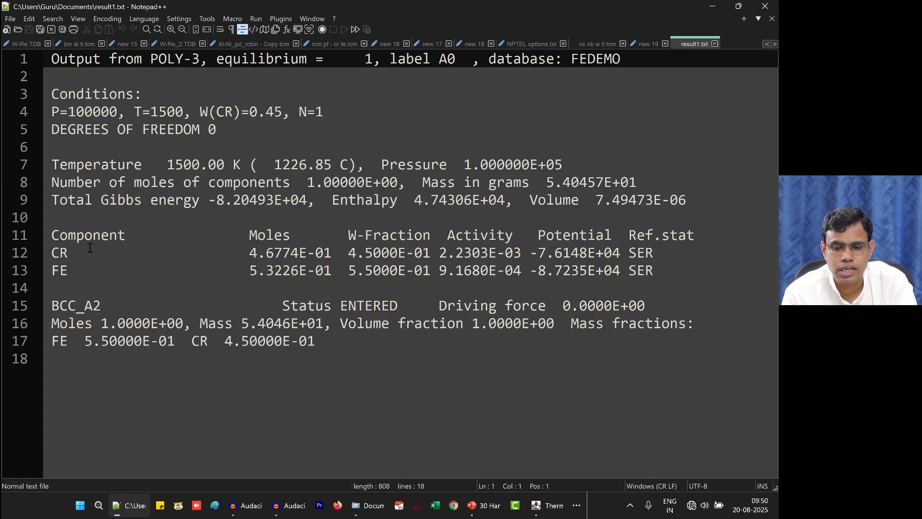
Step: Examine the stable phase, its amounts and composition, the component data and the conditions in result1.txt
{"action": "left_click_drag", "start_coordinate": [52, 306], "coordinate": [105, 303]}
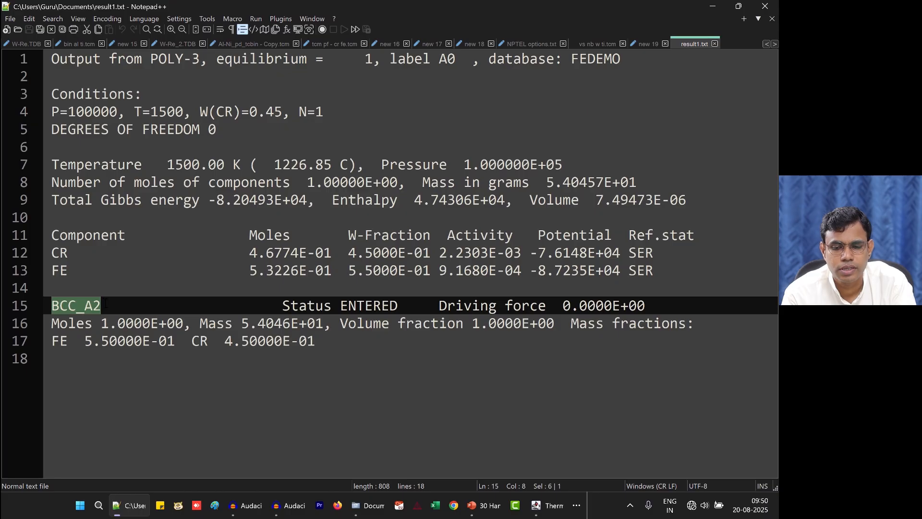
{"action": "left_click_drag", "start_coordinate": [52, 323], "coordinate": [315, 341]}
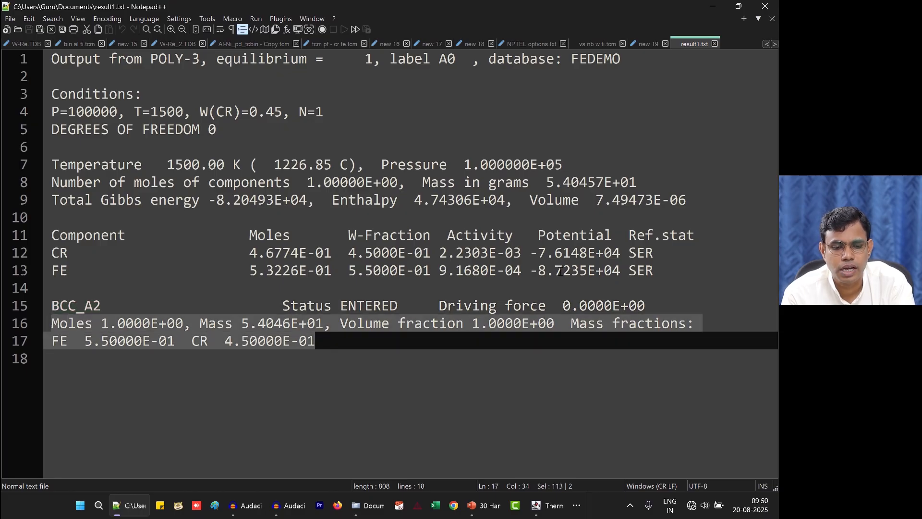
{"action": "left_click_drag", "start_coordinate": [668, 272], "coordinate": [51, 60]}
{"action": "left_click", "coordinate": [278, 105]}
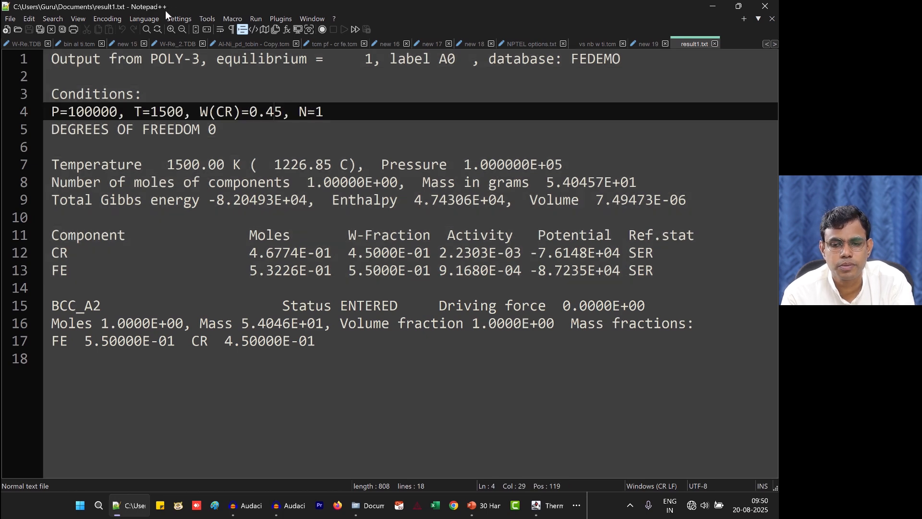
{"action": "left_click", "coordinate": [225, 129]}
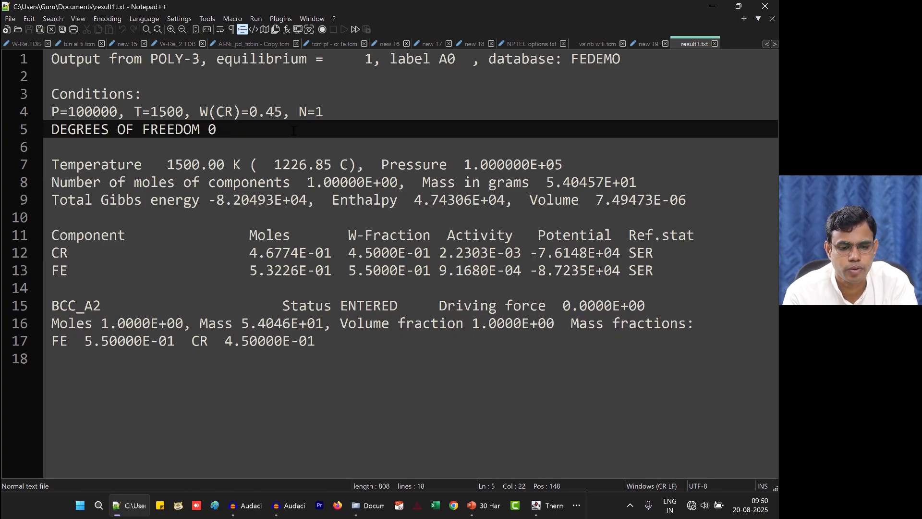
Step: Check the Gibbs energy, enthalpy and volume line in result1.txt, switching briefly to the Thermo-Calc console and back to Notepad++
{"action": "left_click", "coordinate": [381, 200]}
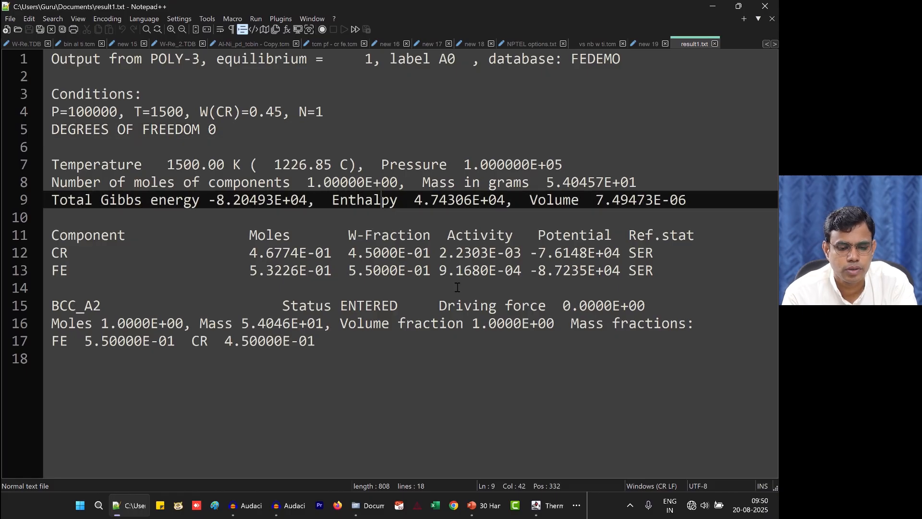
{"action": "left_click", "coordinate": [550, 509]}
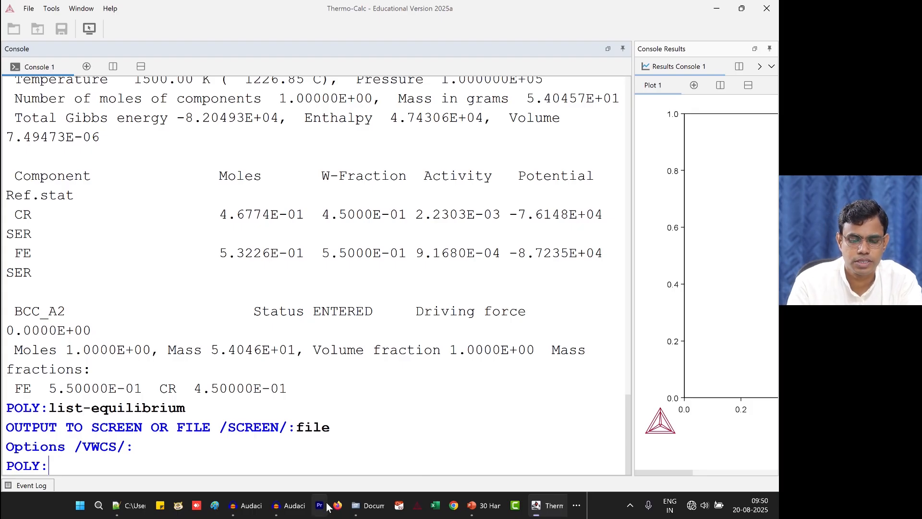
{"action": "left_click", "coordinate": [130, 505]}
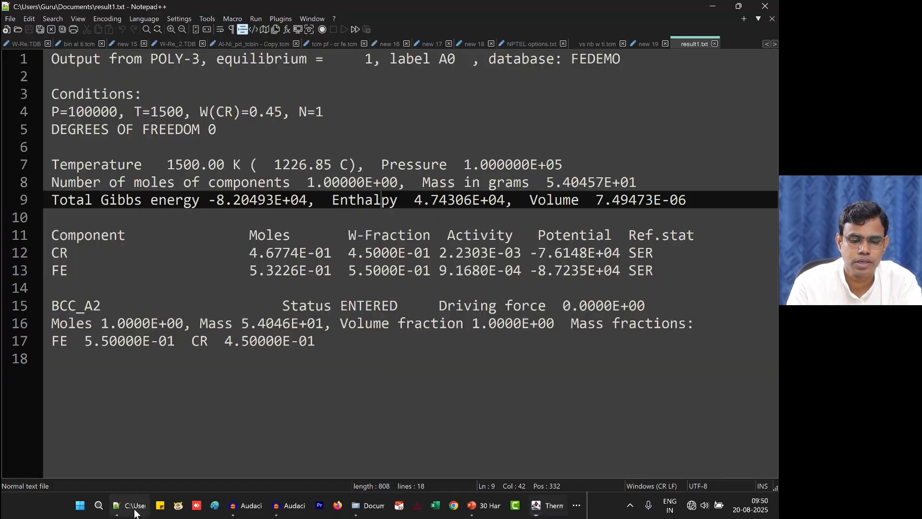
Step: Switch to the PowerPoint presentation, show the Exercise 19 slide full screen and advance to the closing Thank you slide
{"action": "left_click", "coordinate": [476, 505]}
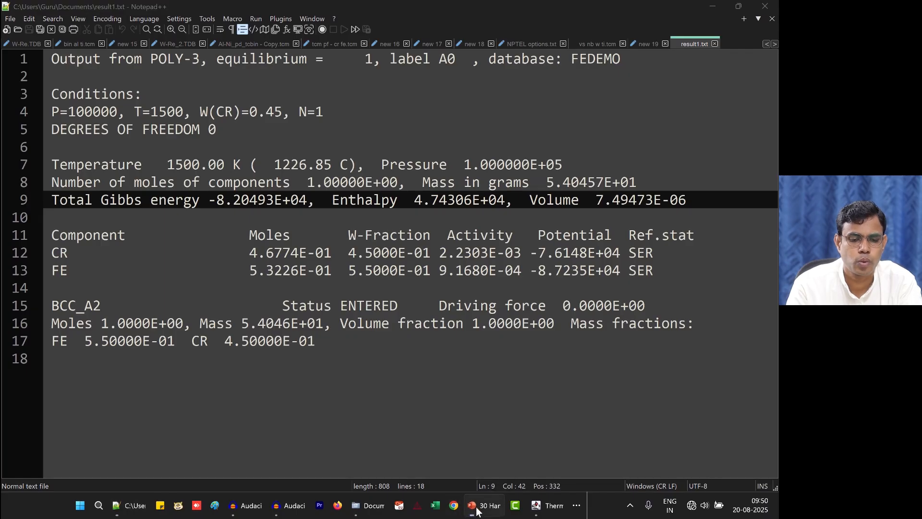
{"action": "left_click", "coordinate": [657, 486]}
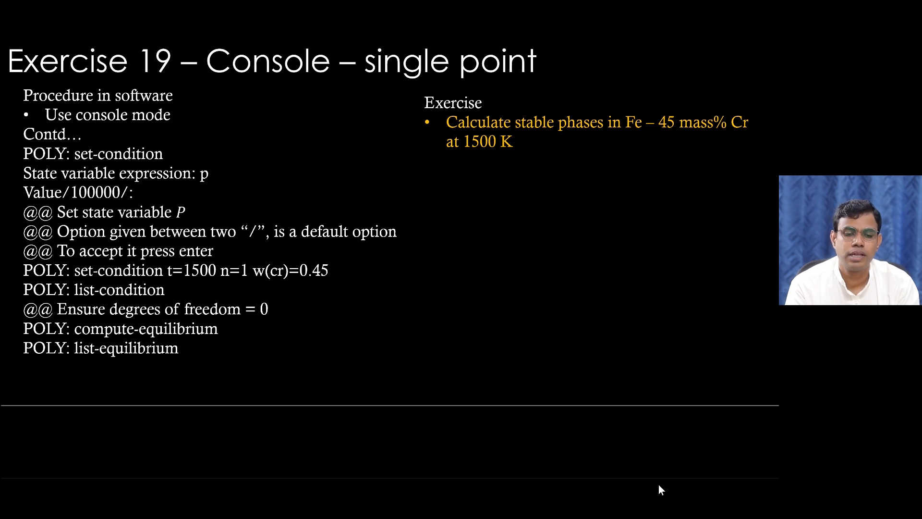
{"action": "key", "text": "Right"}
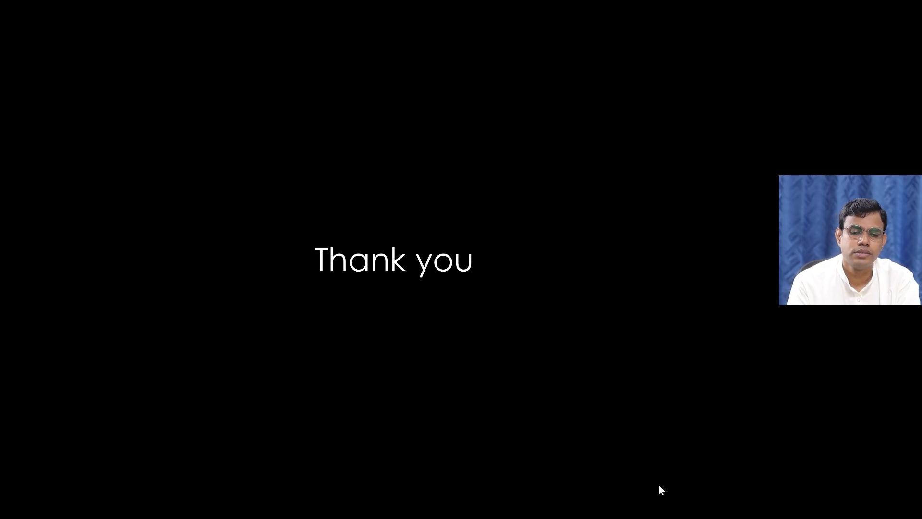